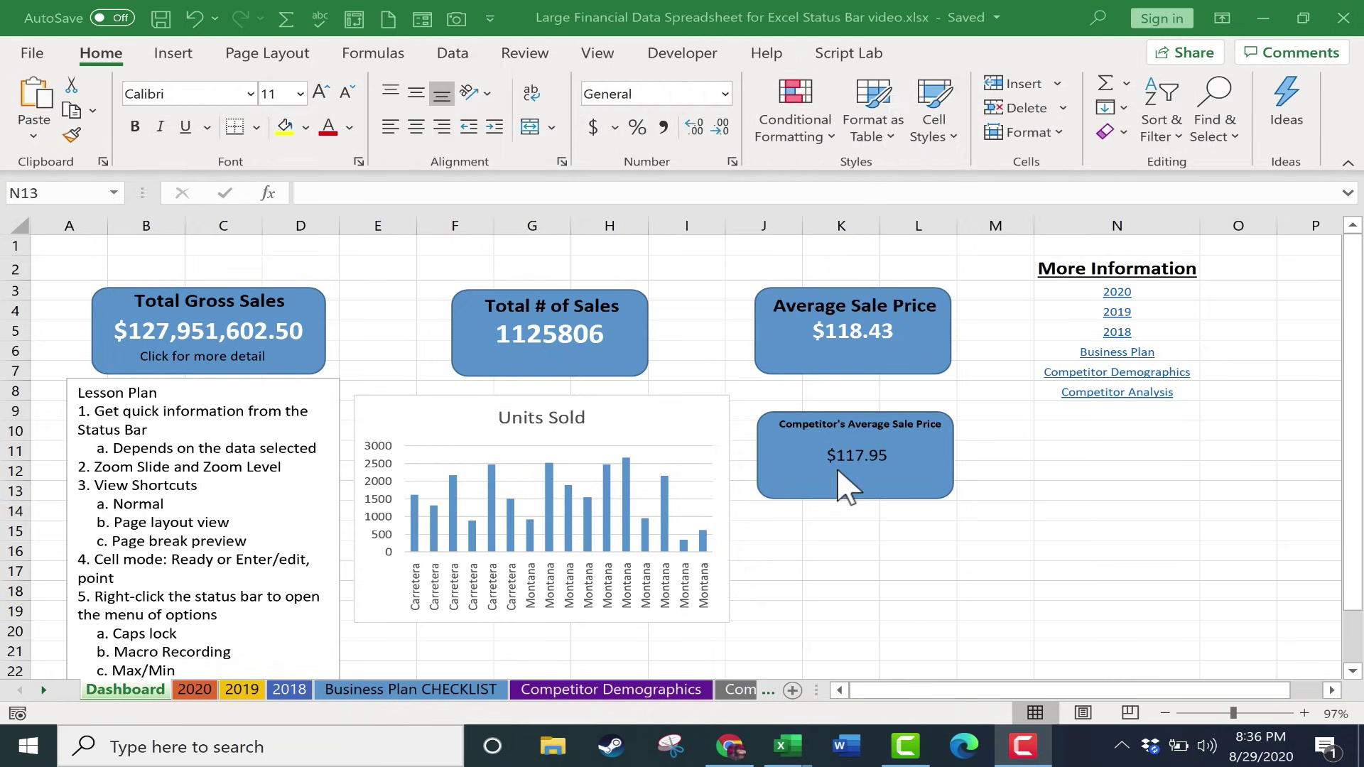
# Bring the financial workbook window forward and show the Insert tab's chart, table and object commands
pyautogui.click(108, 63)
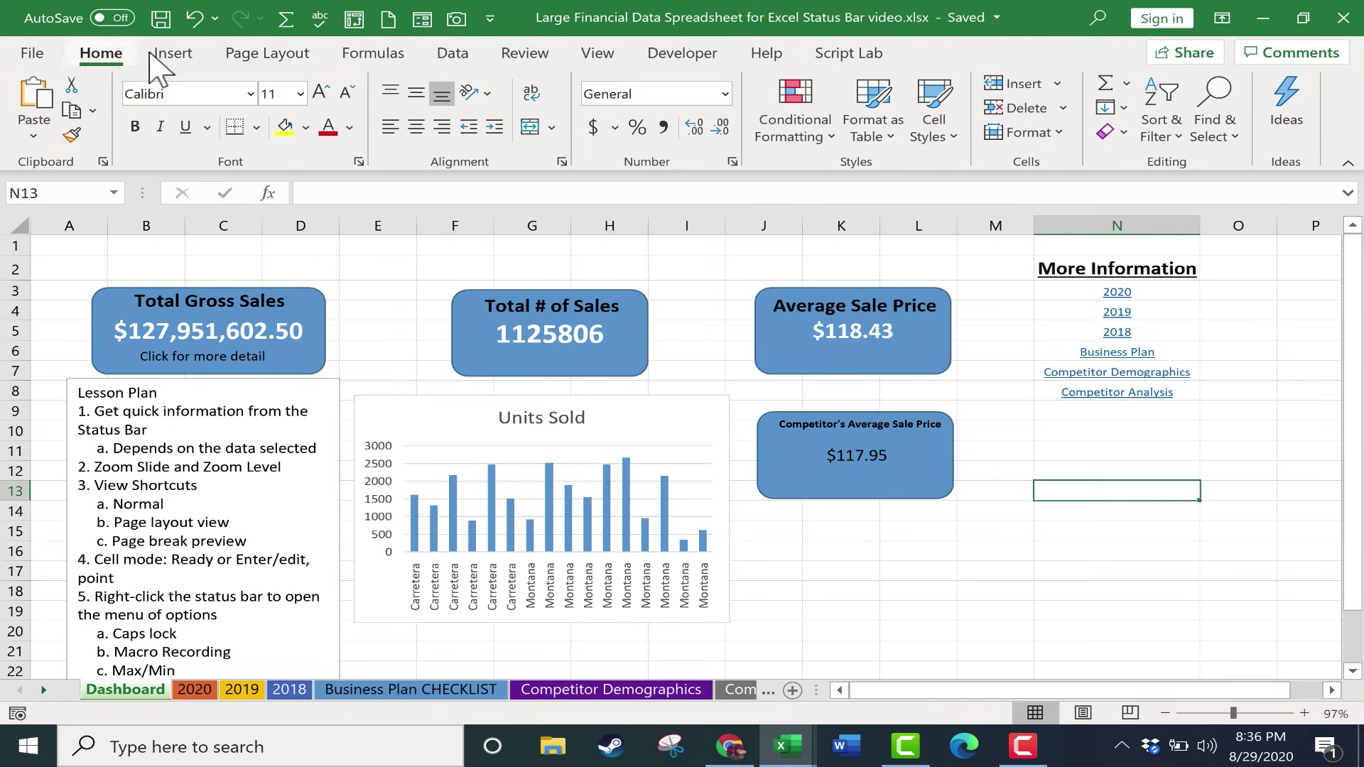
pyautogui.click(173, 53)
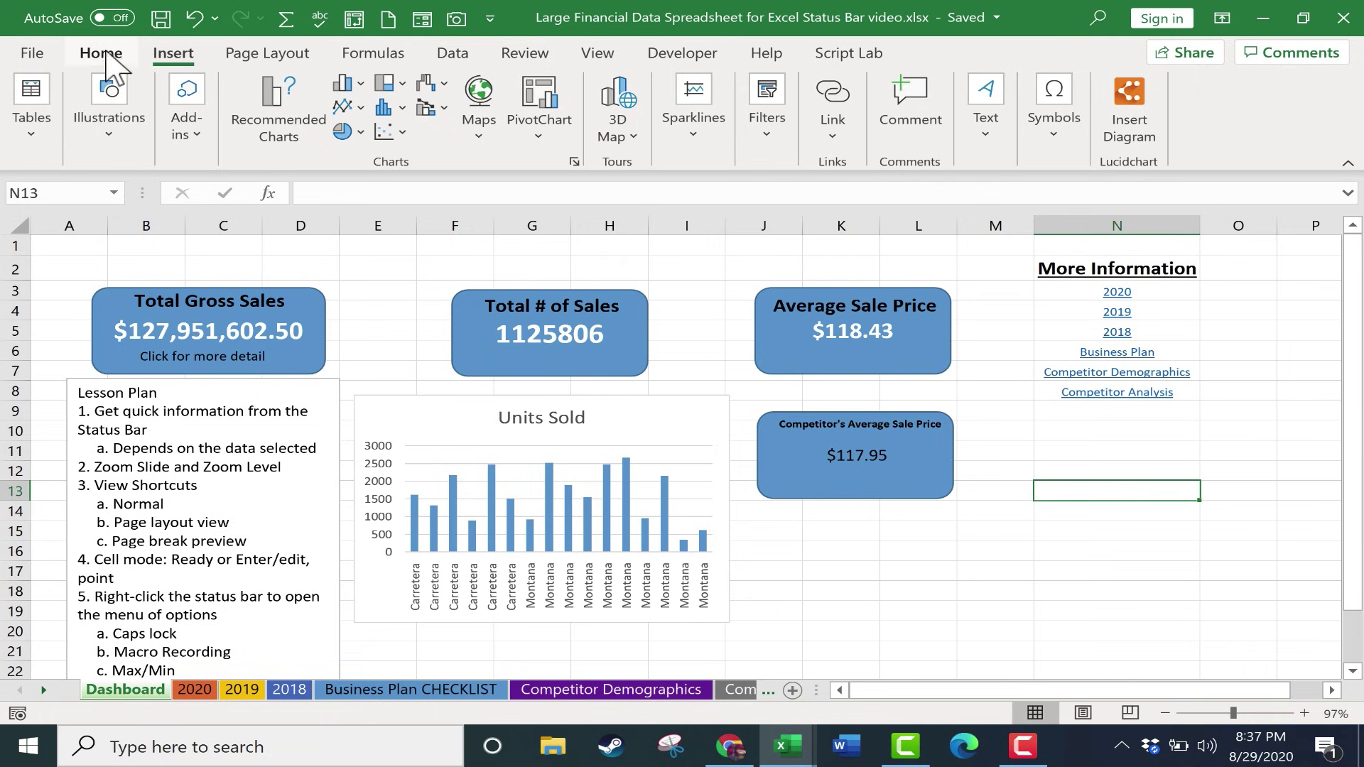
pyautogui.scroll(-1, 106, 56)
pyautogui.scroll(2, 106, 55)
pyautogui.scroll(-1, 241, 54)
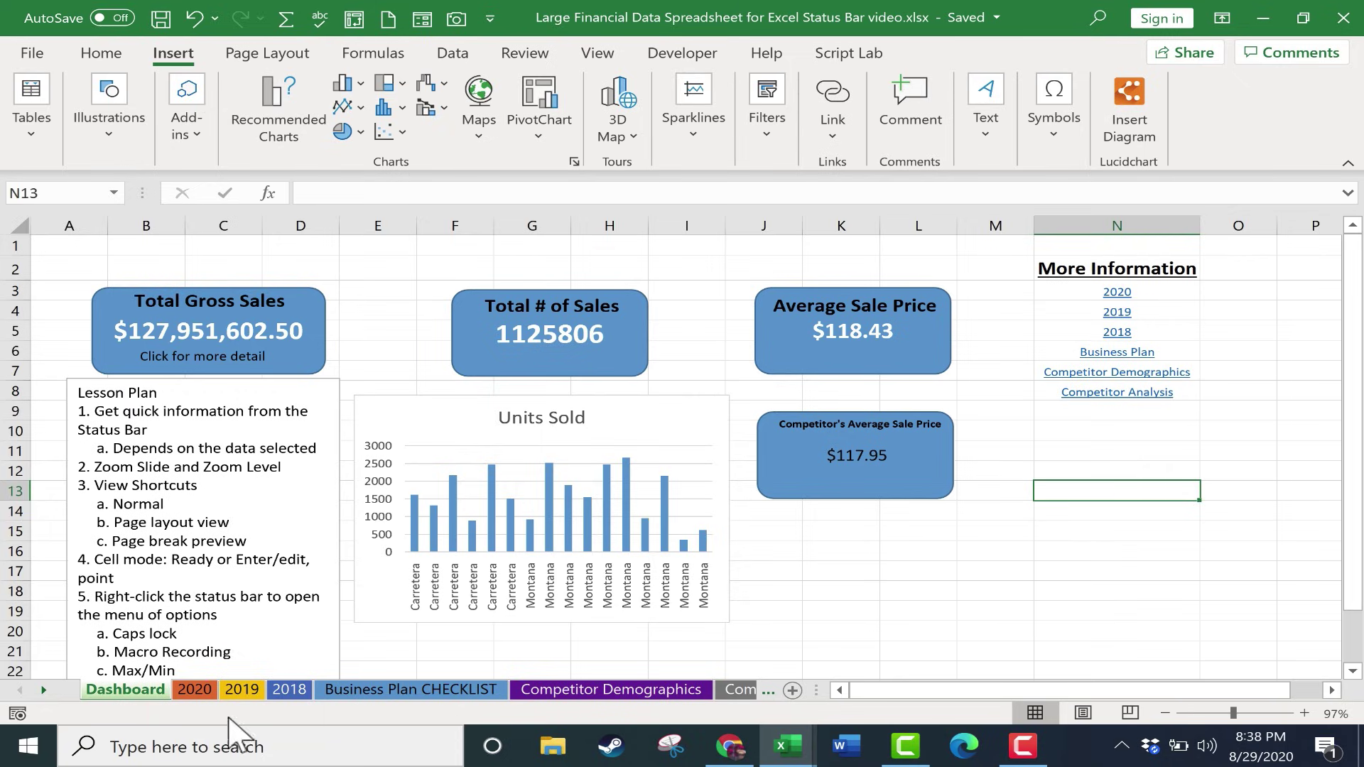
# Switch to the 2020 sheet and select the whole Gross Sales column to see its statistics
pyautogui.click(195, 689)
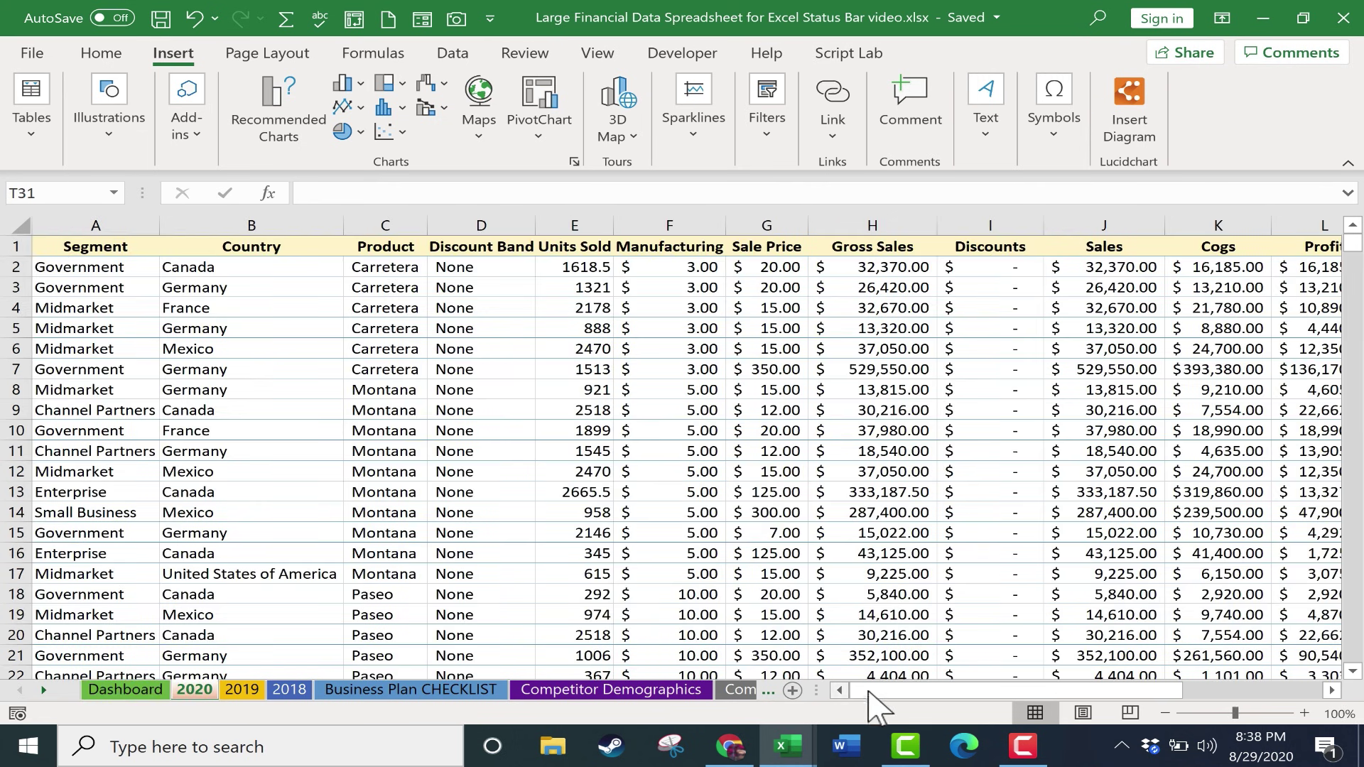
pyautogui.moveTo(1030, 689)
pyautogui.mouseDown()
pyautogui.moveTo(1168, 687)
pyautogui.moveTo(1117, 703)
pyautogui.moveTo(1034, 700)
pyautogui.mouseUp()
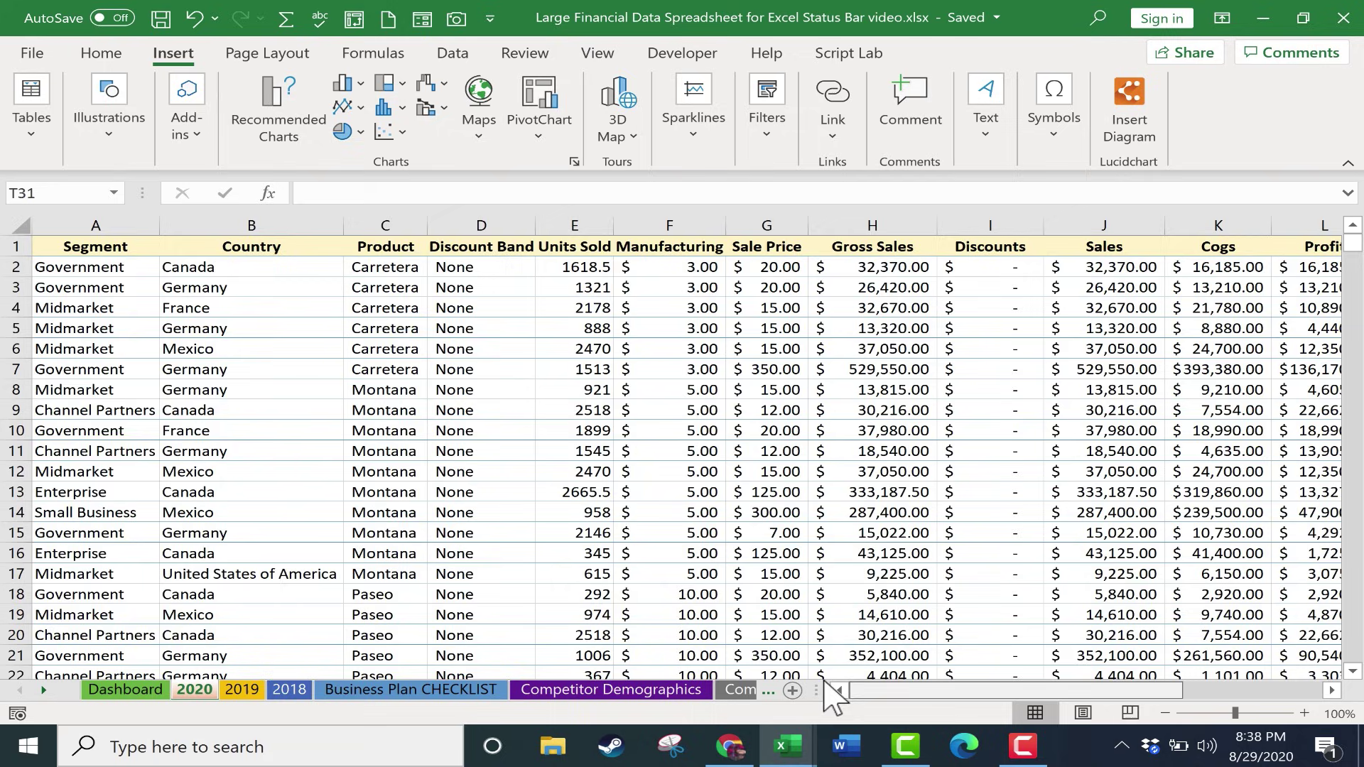
pyautogui.click(884, 215)
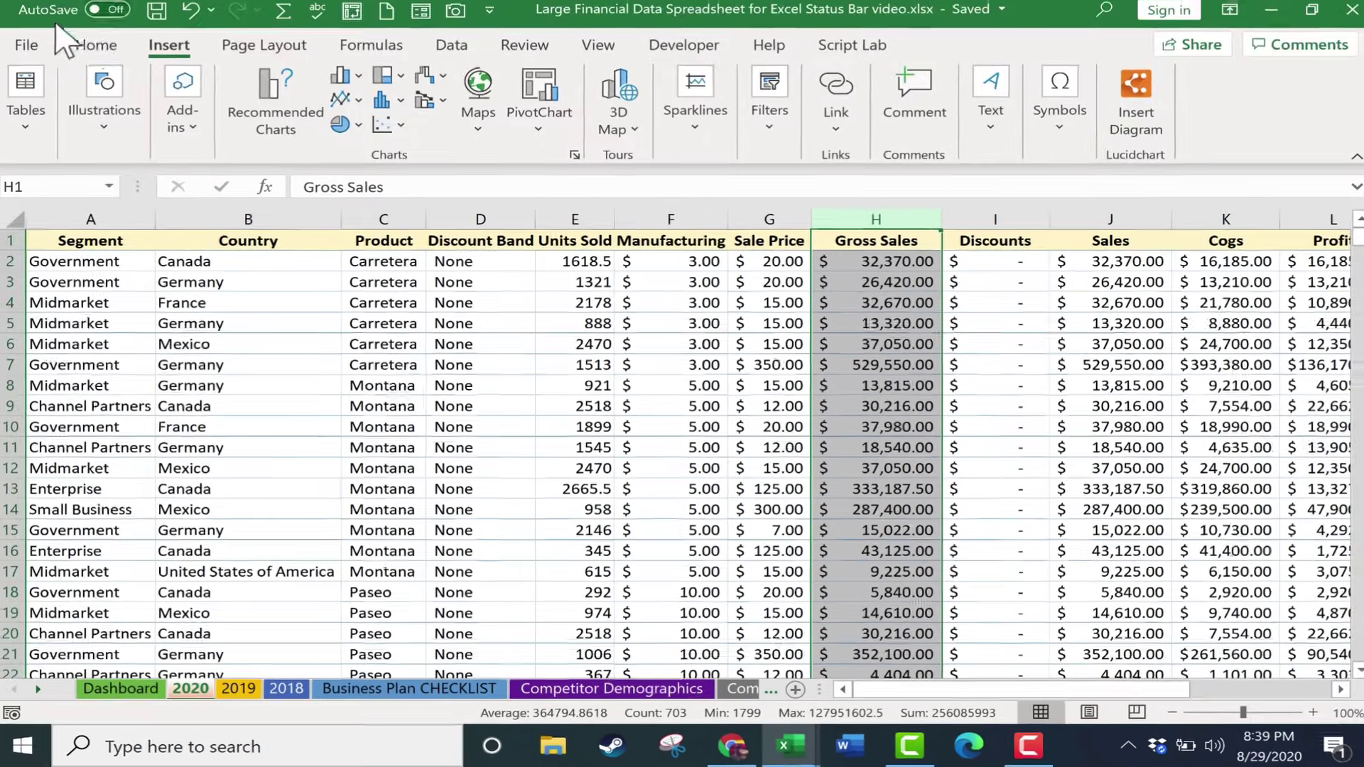
# Browse the AutoSum function list, then select Units Sold E4:E18 (average 1561.566667, sum 23423.5)
pyautogui.click(96, 44)
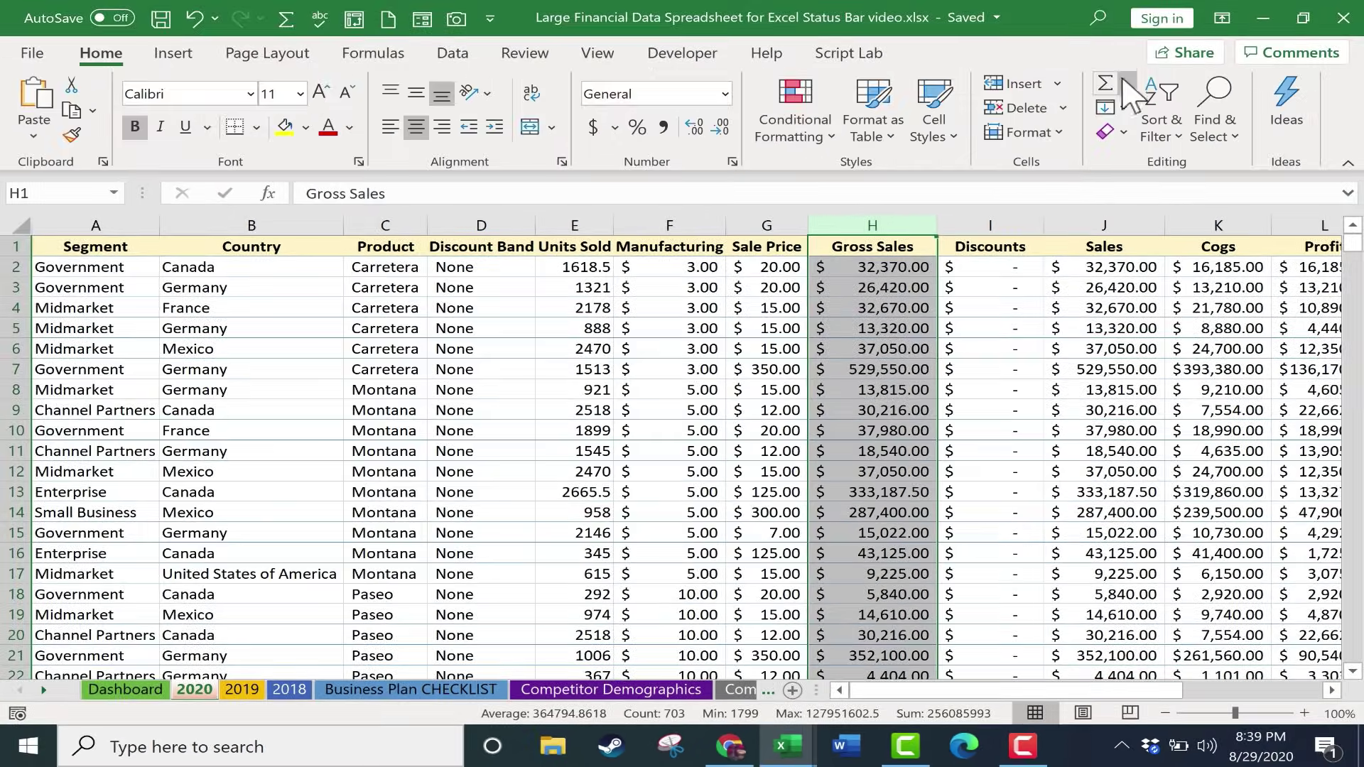
pyautogui.click(1133, 76)
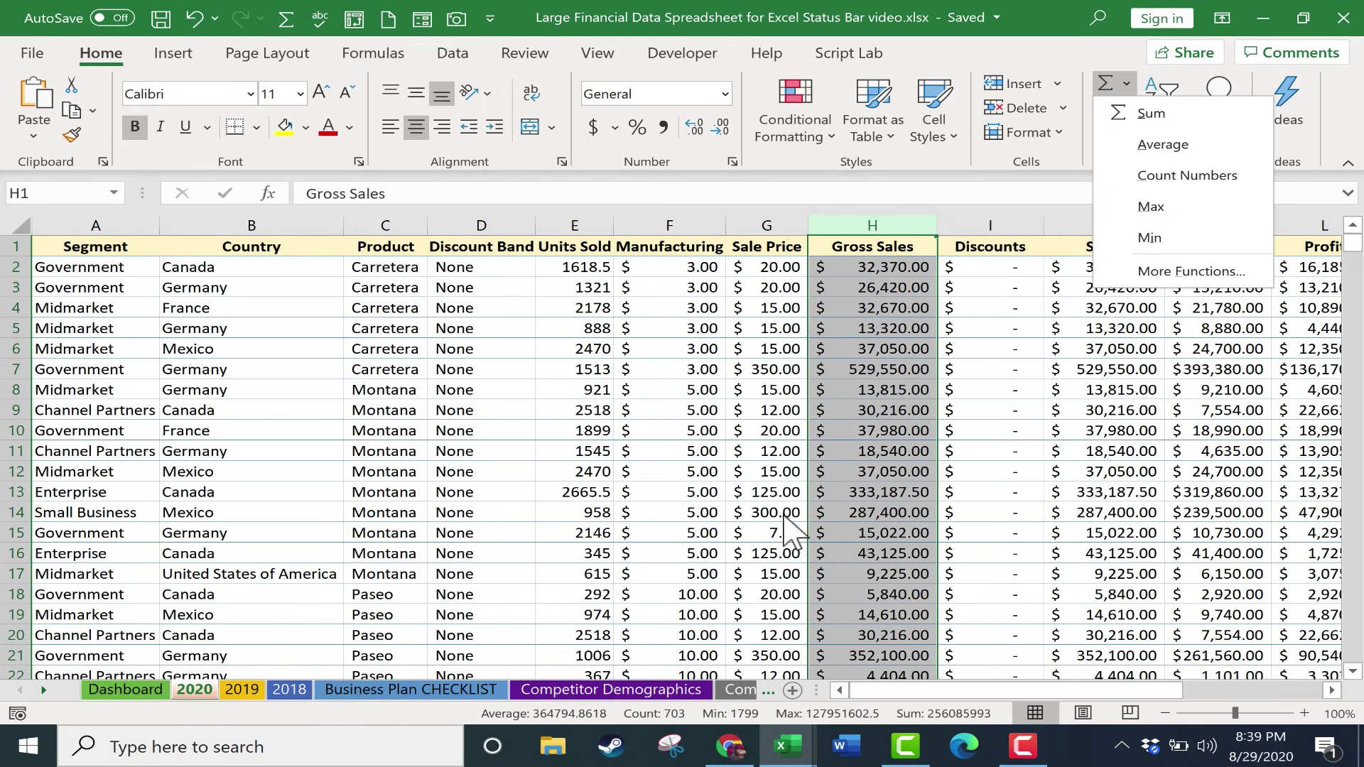
pyautogui.click(980, 431)
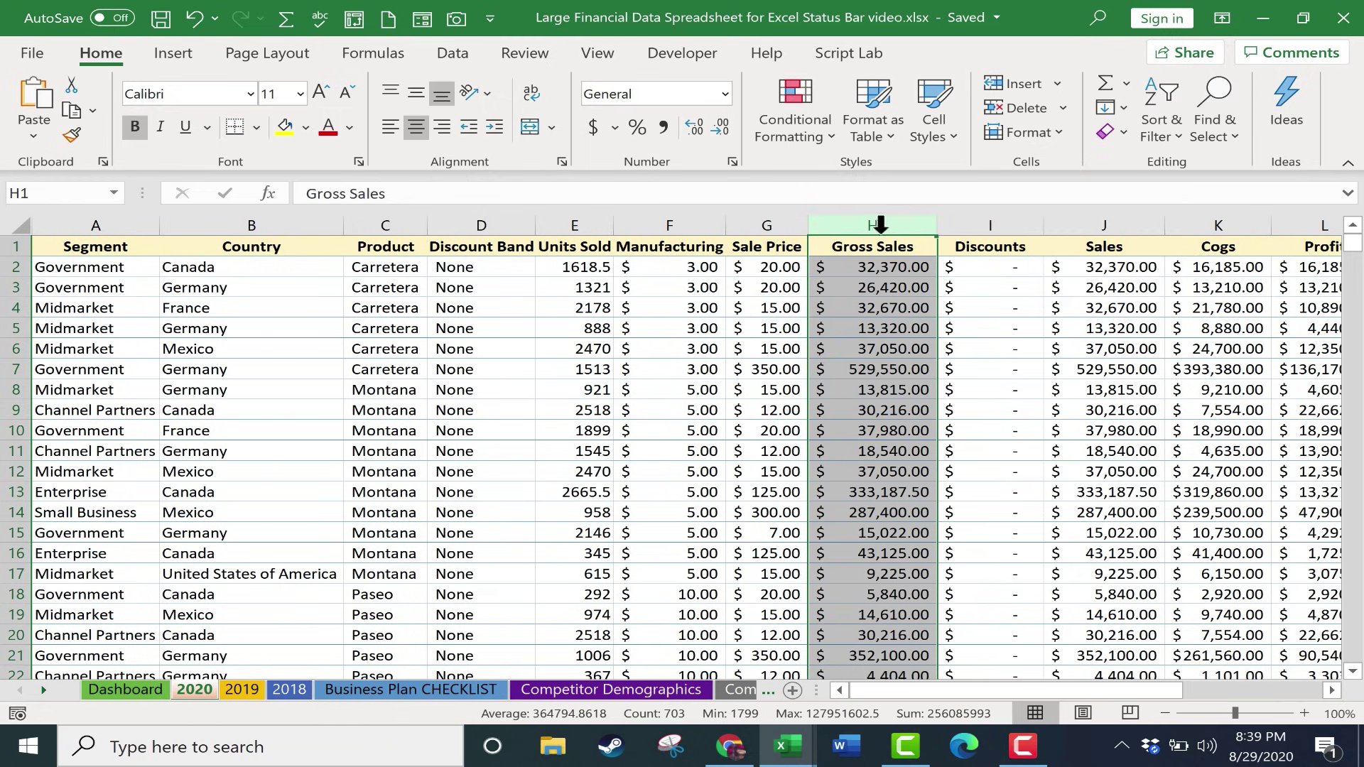
pyautogui.moveTo(596, 315); pyautogui.dragTo(595, 595)
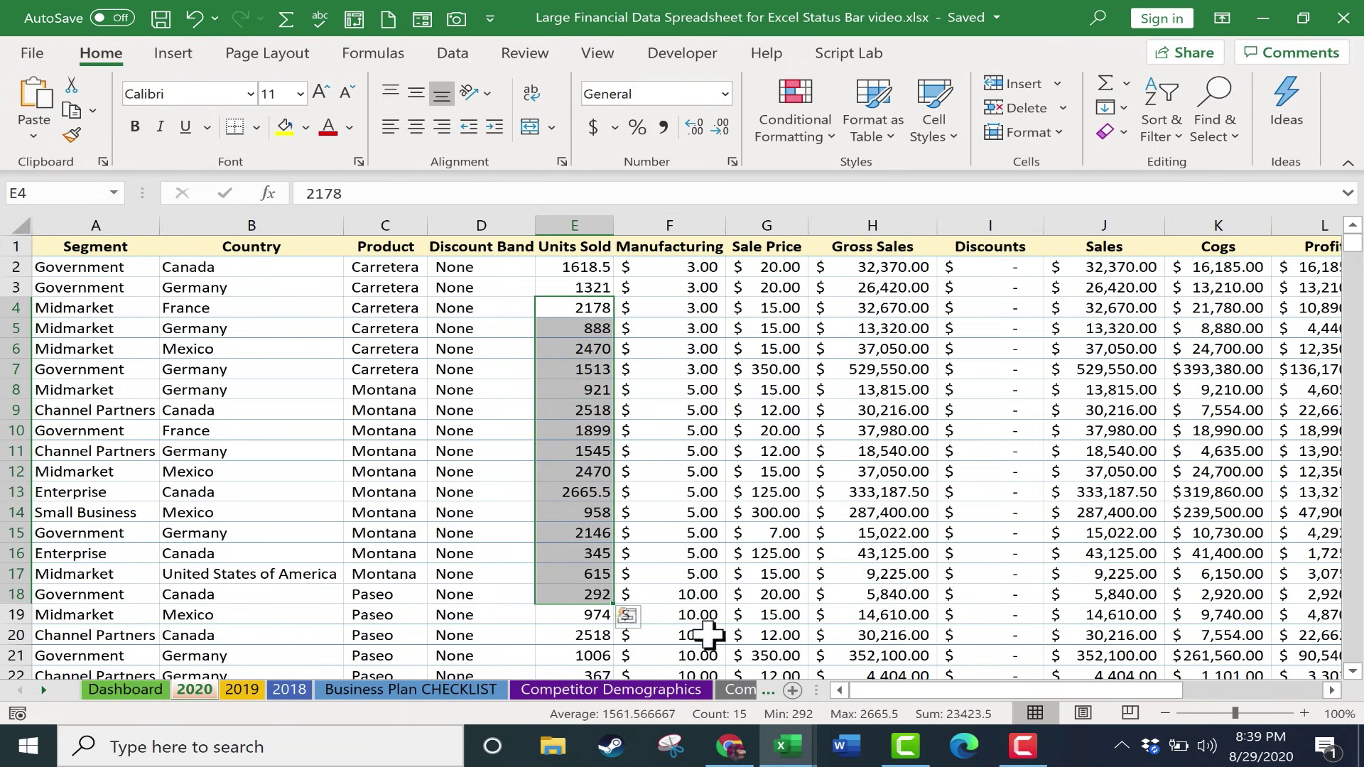
# Select E4:K19, then Country column B, then Gross Sales column H to compare status bar statistics
pyautogui.moveTo(583, 311); pyautogui.dragTo(1229, 608)
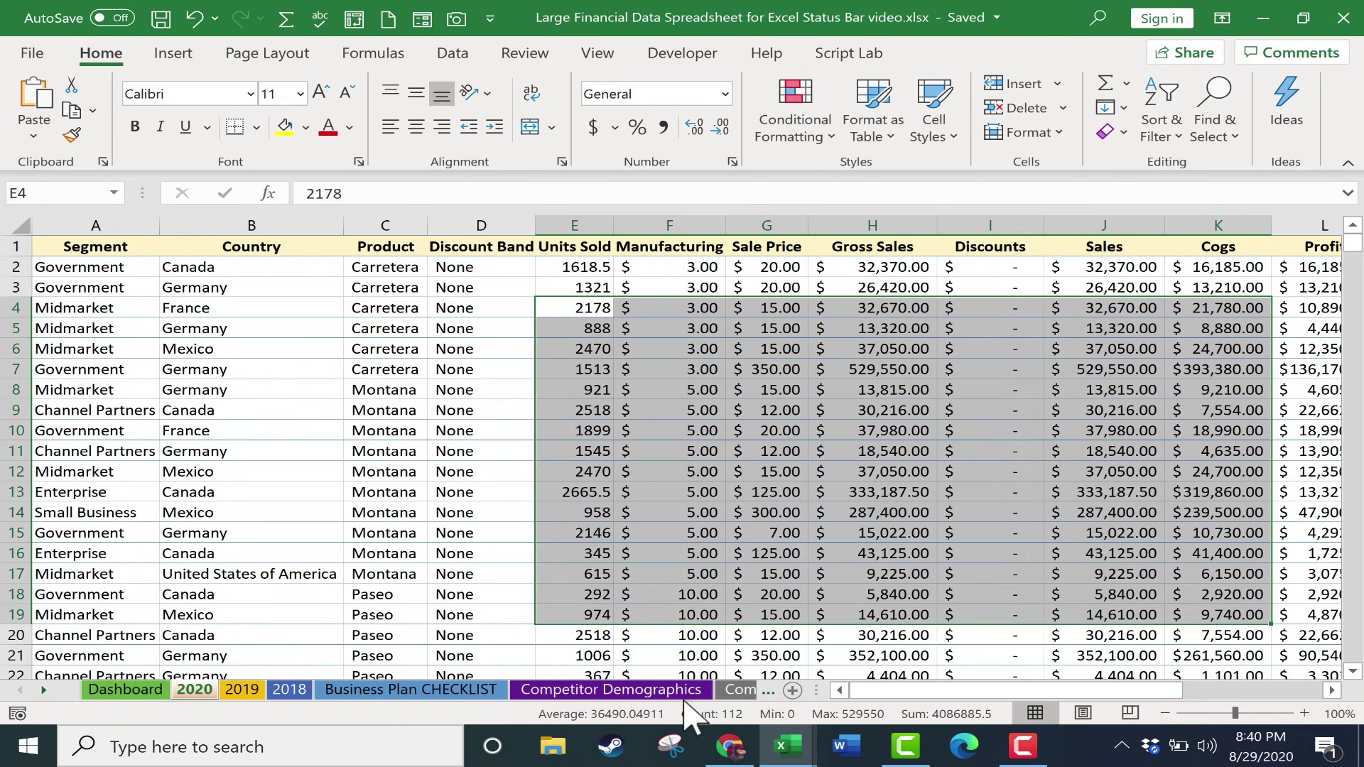
pyautogui.click(483, 575)
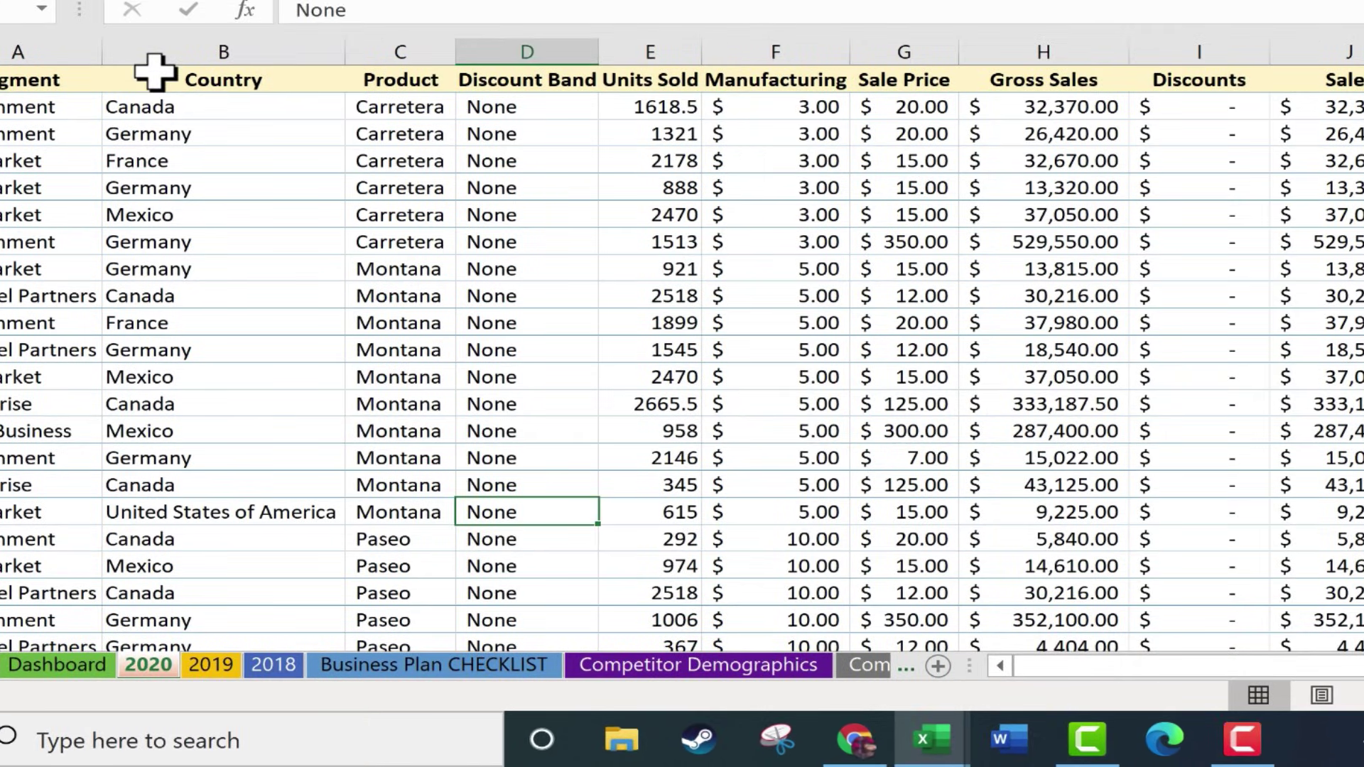
pyautogui.click(160, 49)
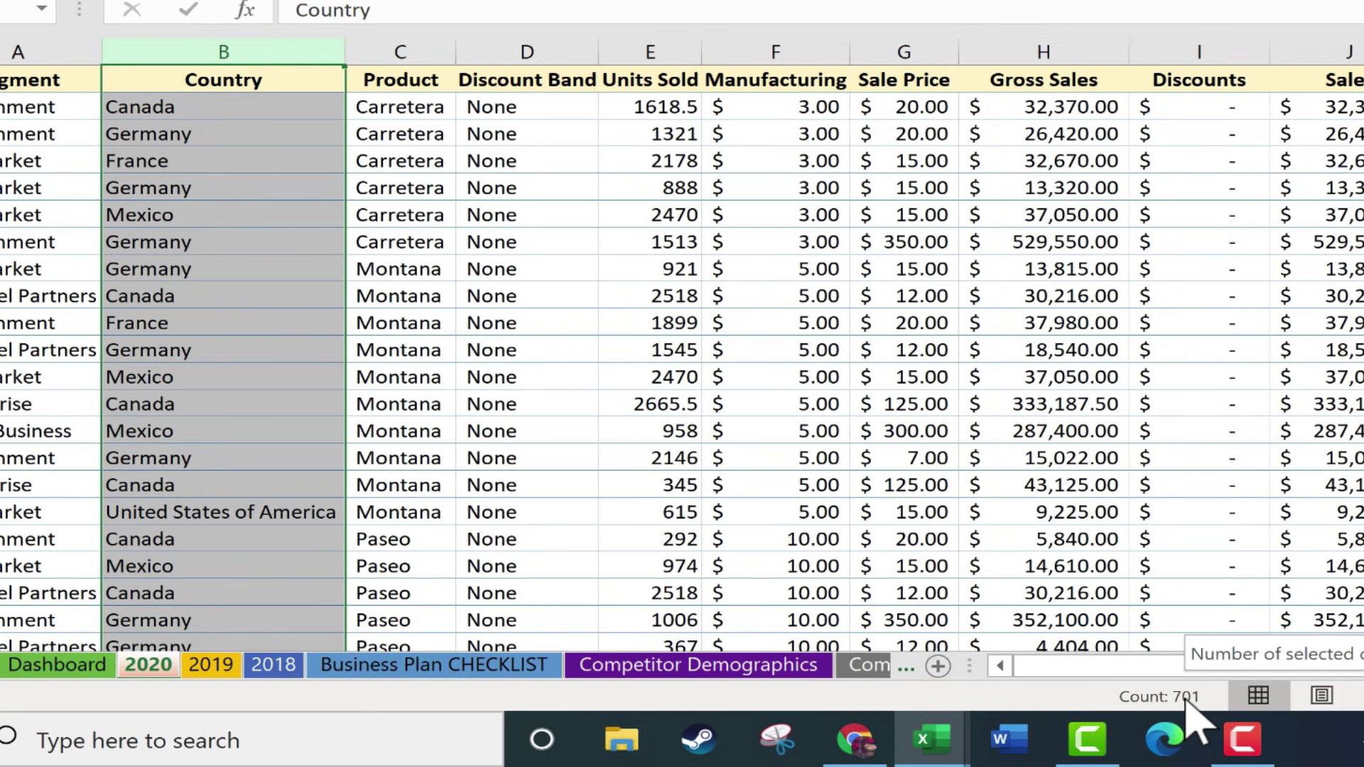
pyautogui.click(916, 430)
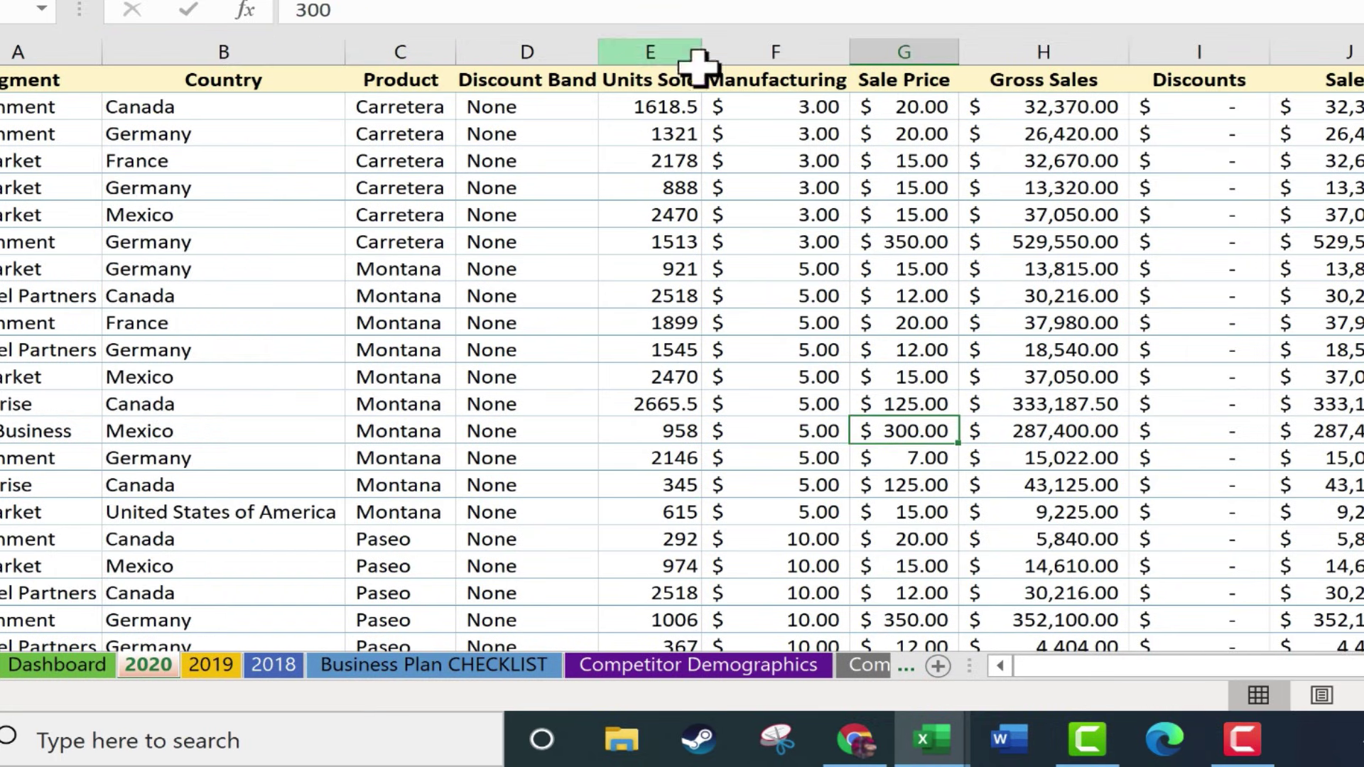
pyautogui.click(1043, 52)
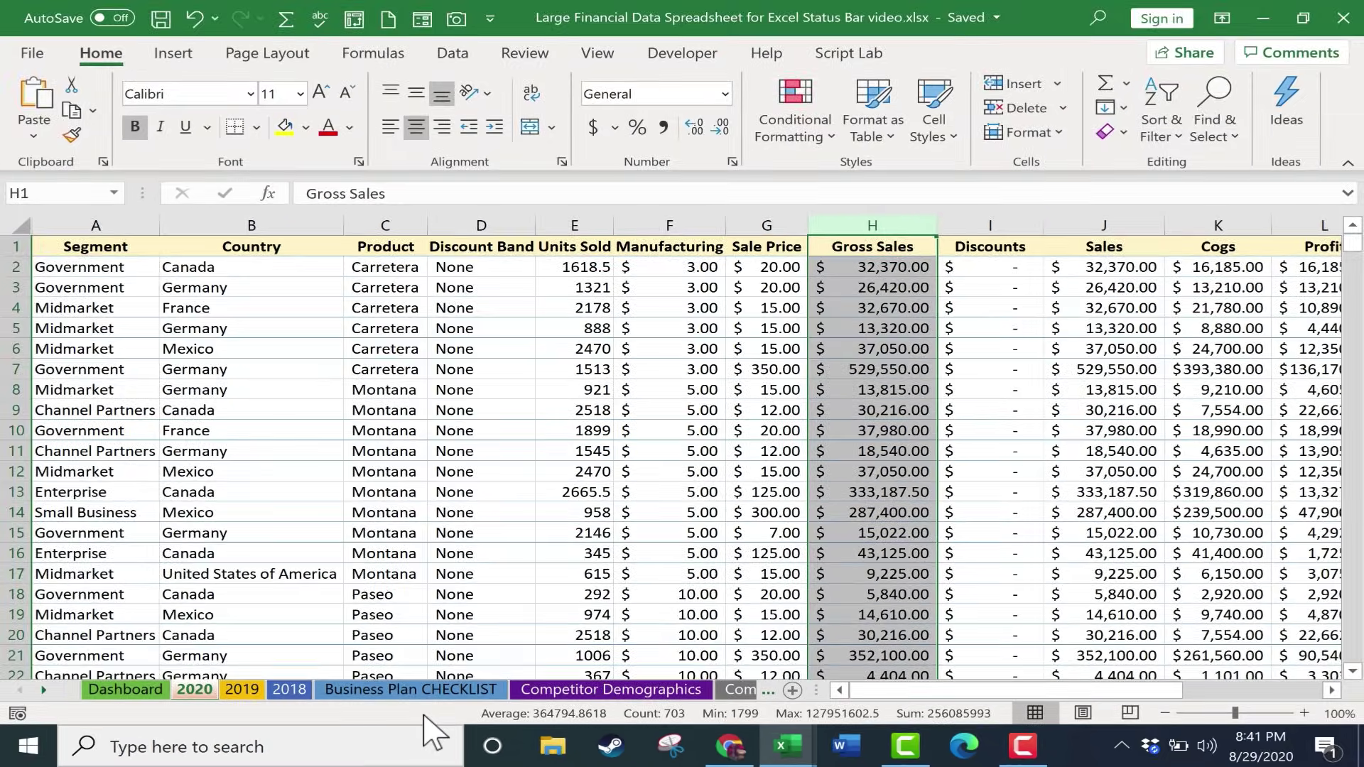
pyautogui.rightClick(424, 717)
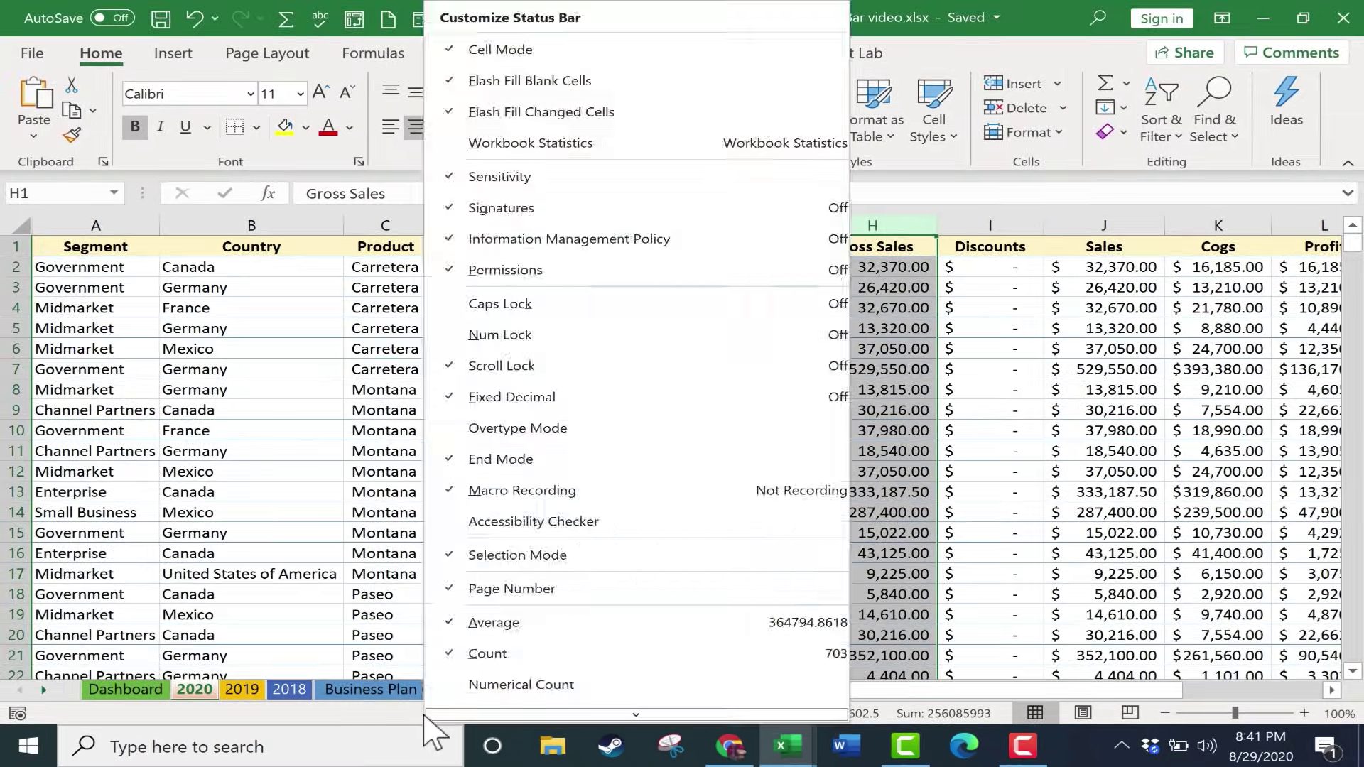
pyautogui.scroll(-5, 441, 706)
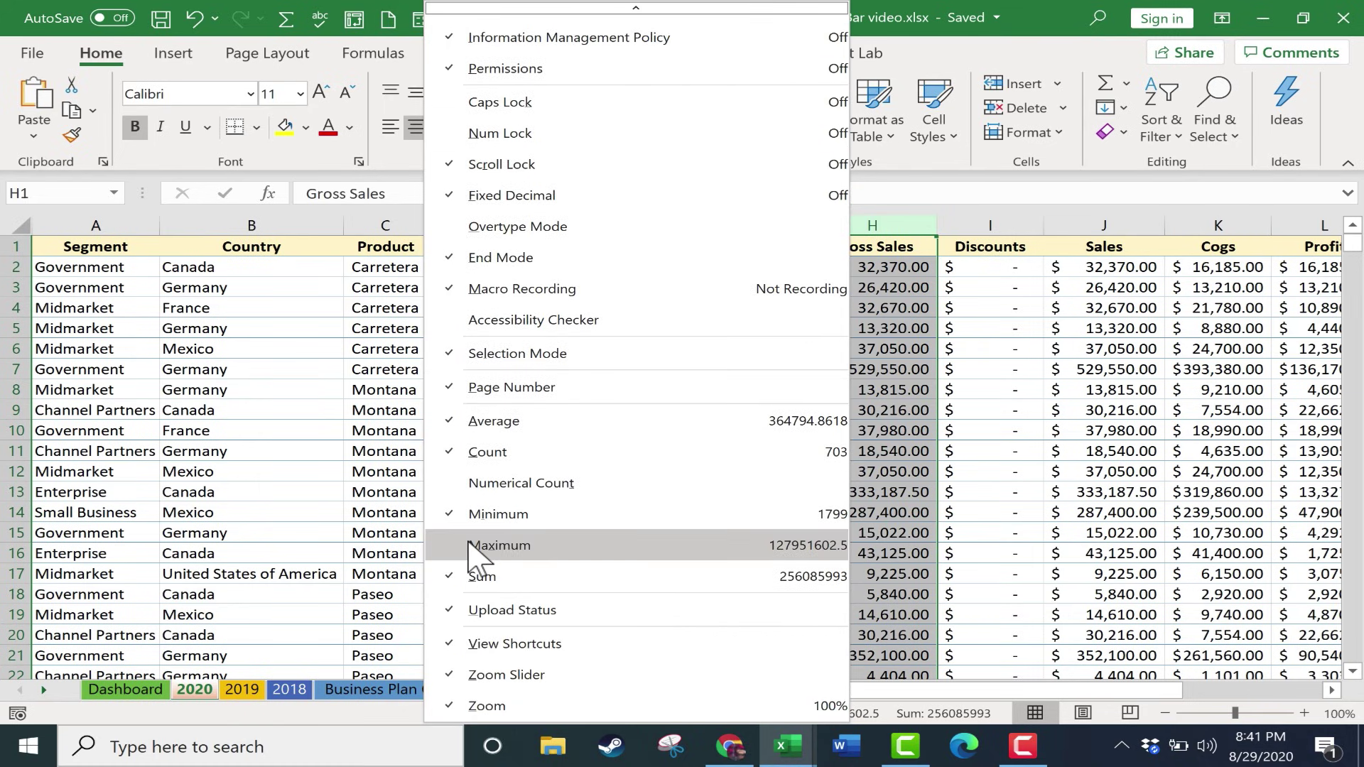
pyautogui.click(470, 547)
pyautogui.click(487, 546)
pyautogui.click(480, 517)
pyautogui.click(490, 516)
pyautogui.click(505, 486)
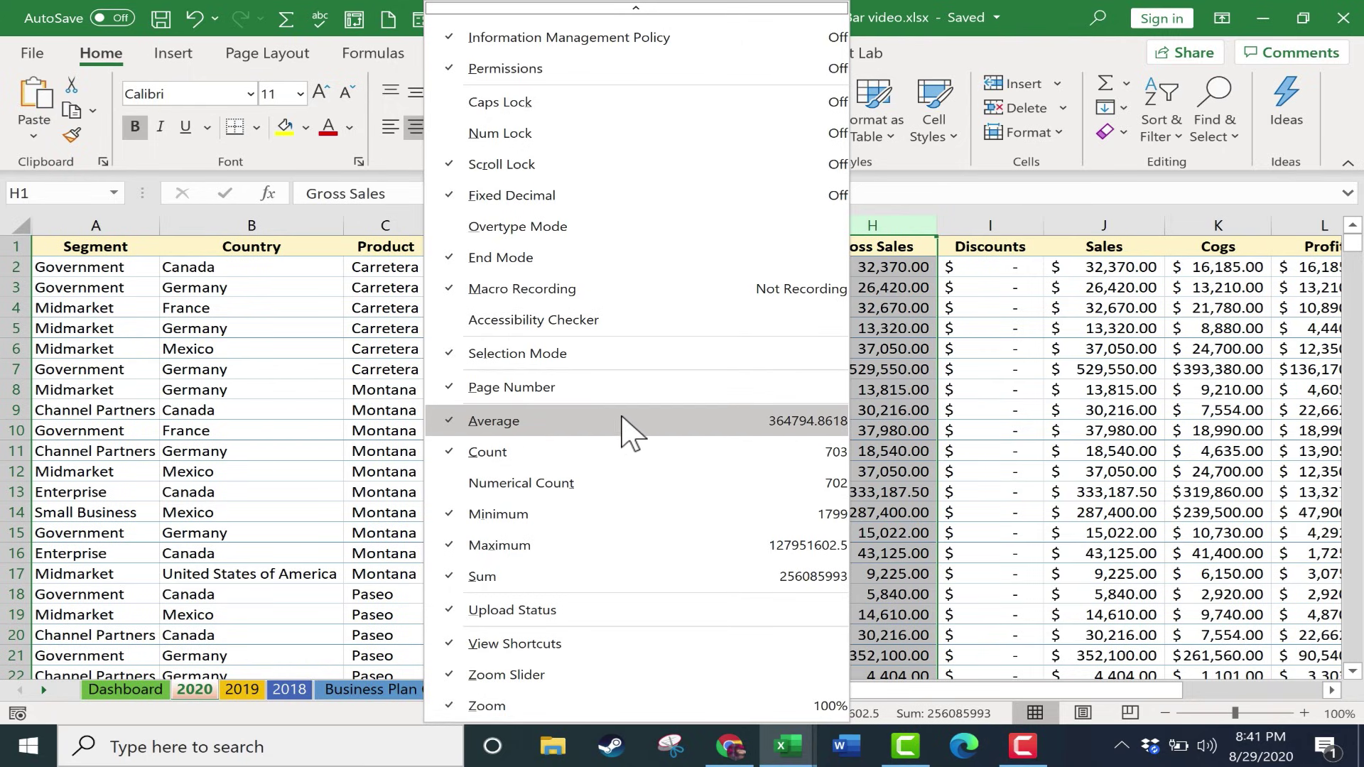
pyautogui.scroll(1, 540, 568)
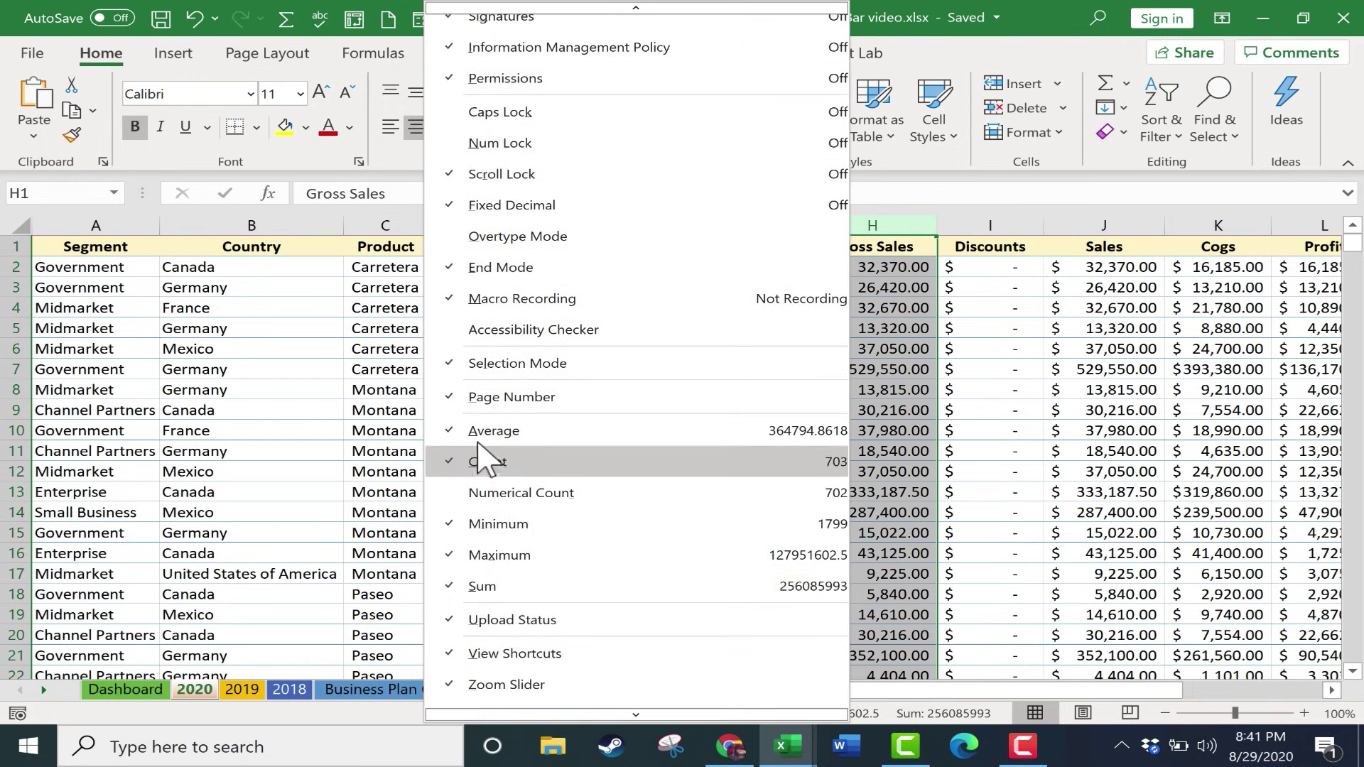
pyautogui.press('Escape')
pyautogui.rightClick(369, 719)
pyautogui.press('Escape')
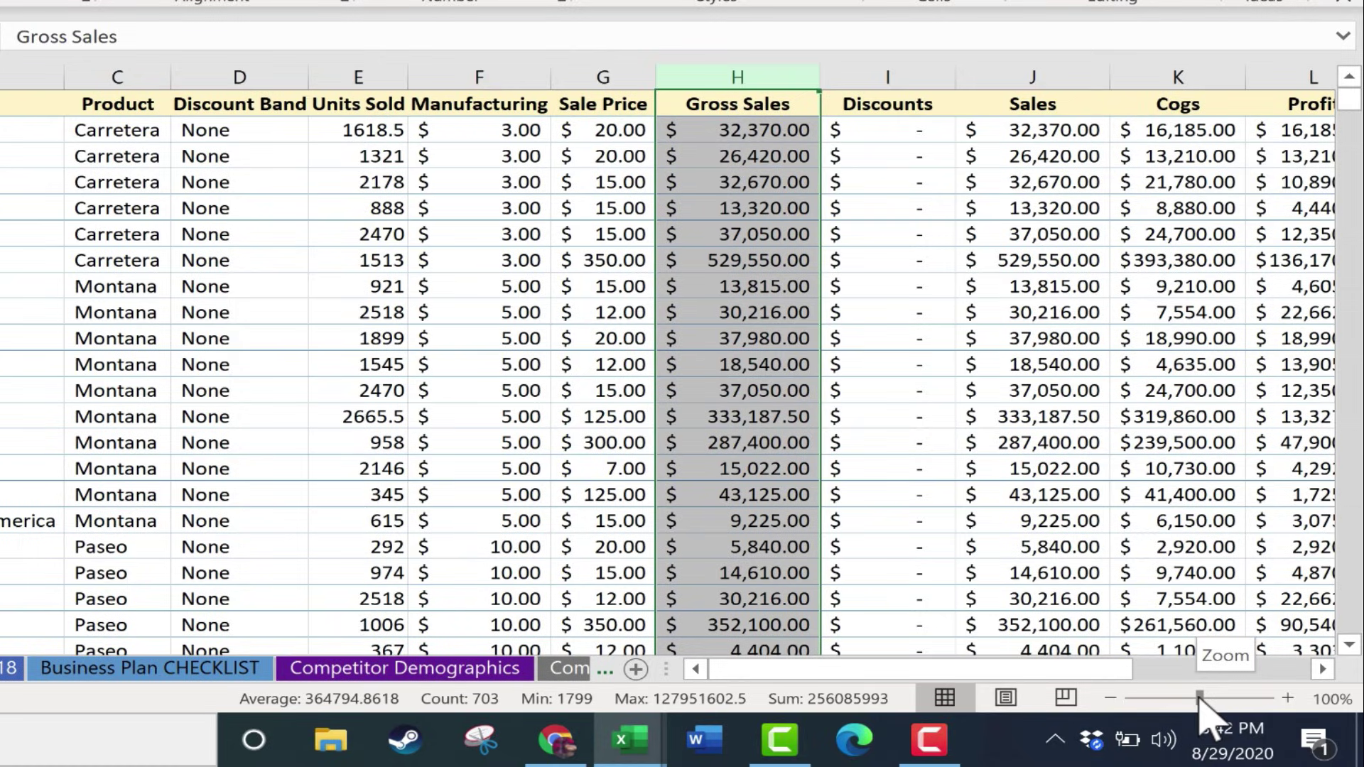
# Enlarge the sheet with the zoom slider and open the Zoom dialog with 25% selected
pyautogui.moveTo(1199, 698); pyautogui.dragTo(1207, 724)
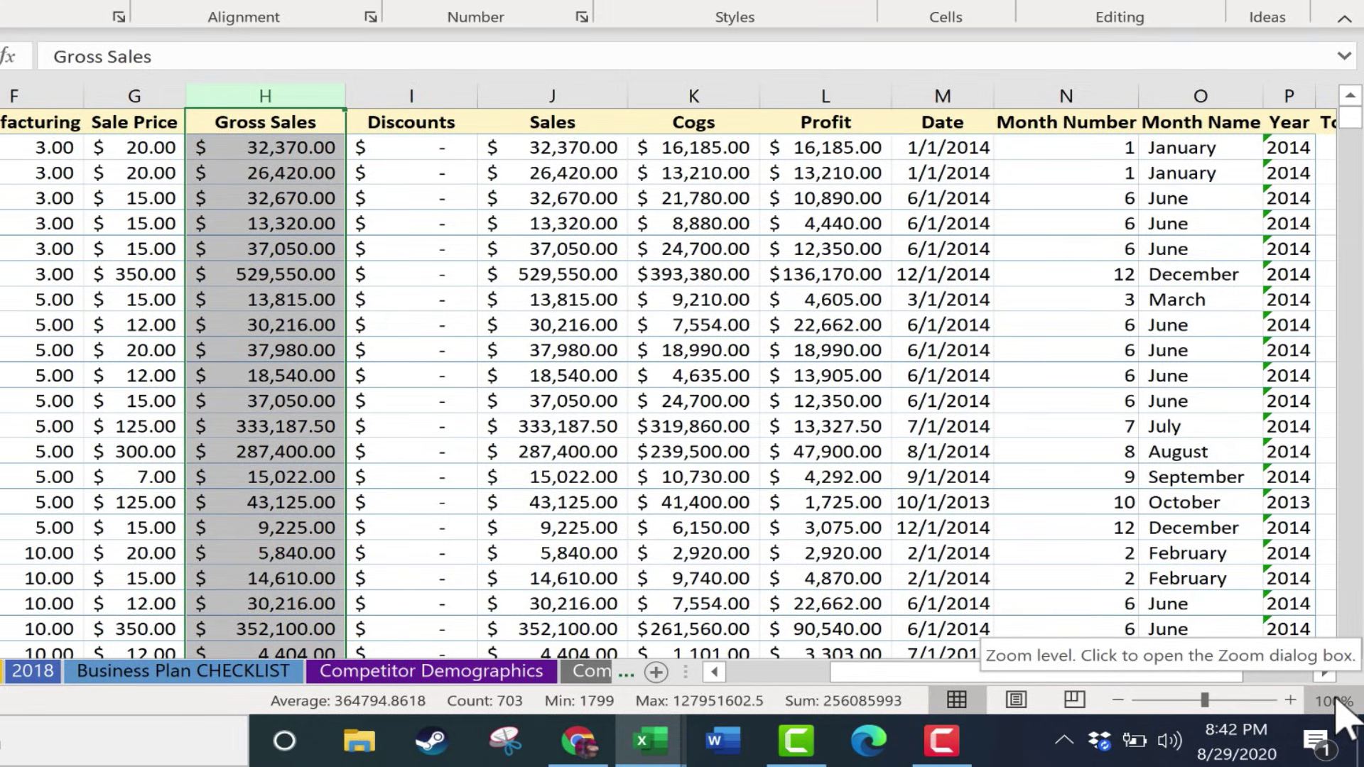
pyautogui.click(1333, 701)
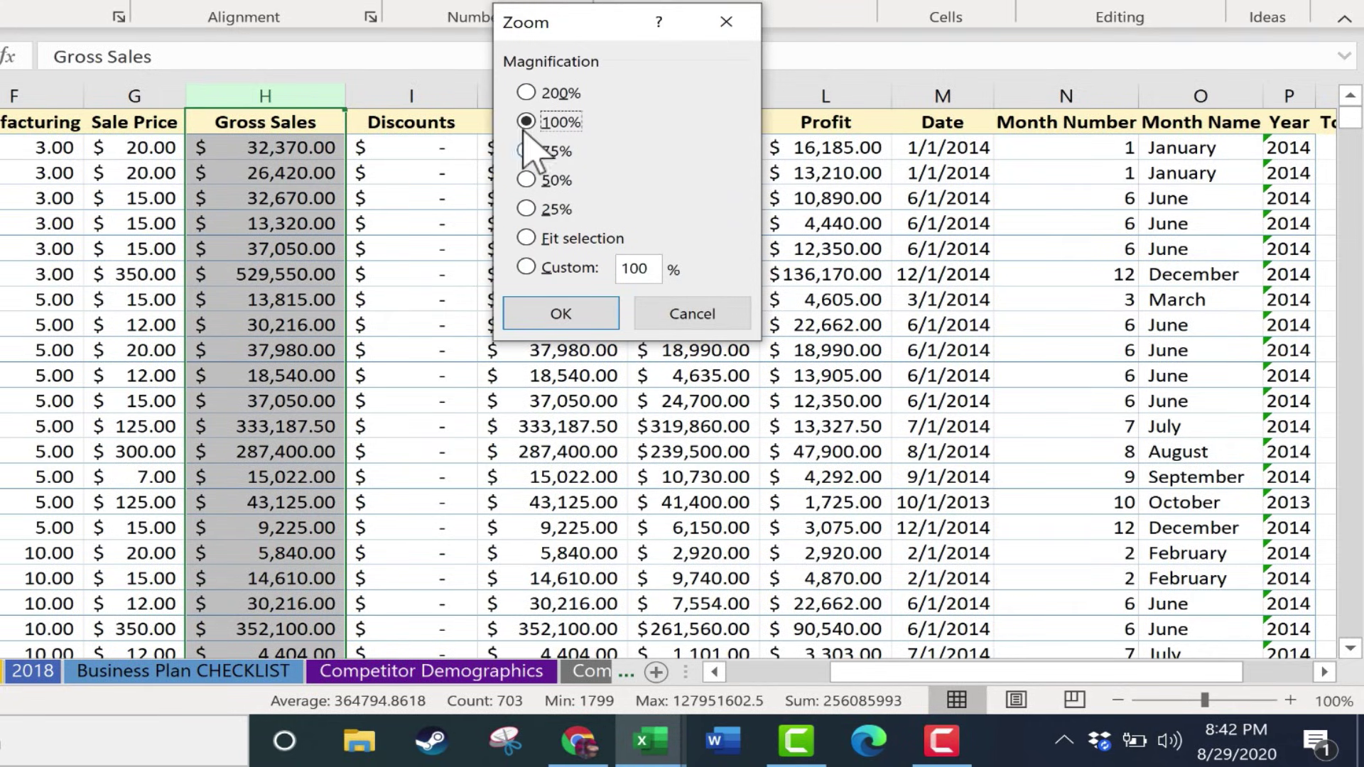
# Try 25% and 200% in the Zoom dialog, cancel it, and return the 2020 sheet to 100%
pyautogui.click(578, 313)
pyautogui.click(1346, 702)
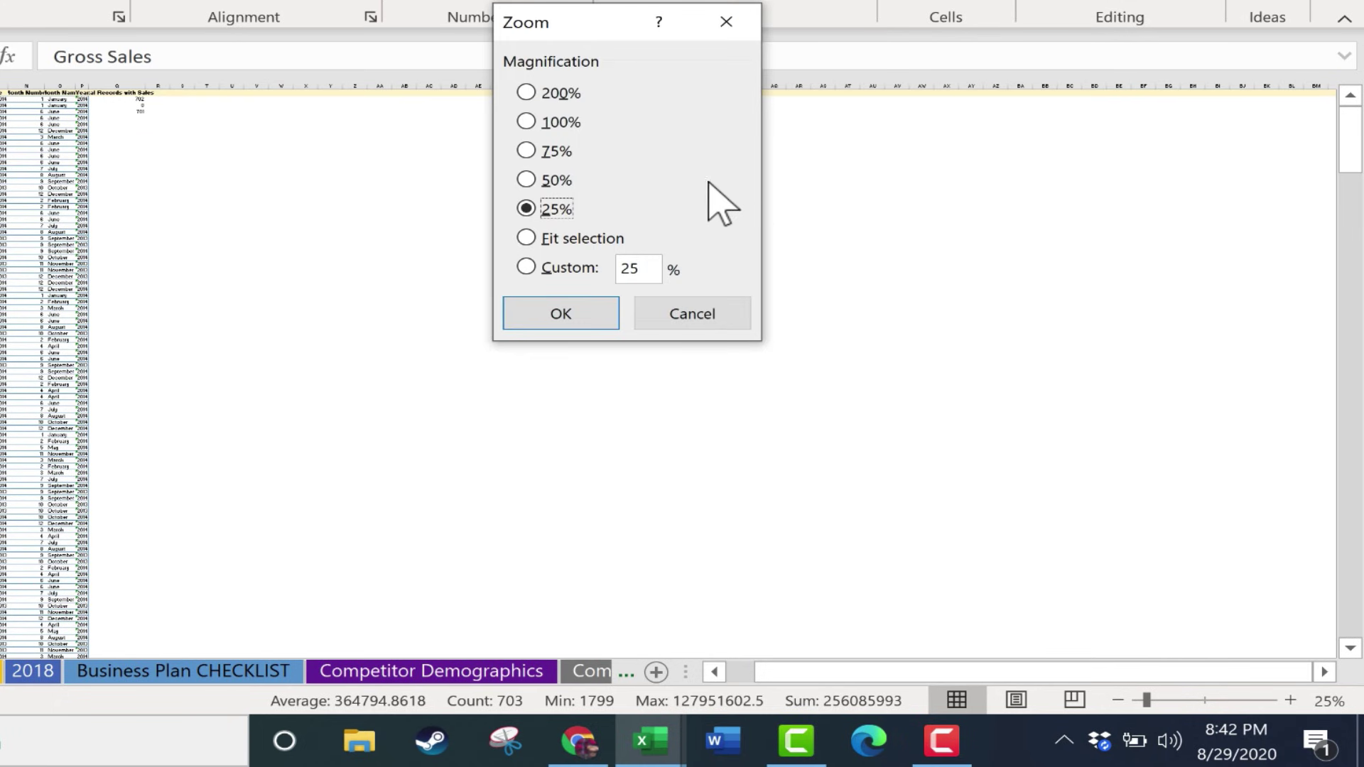
pyautogui.click(542, 93)
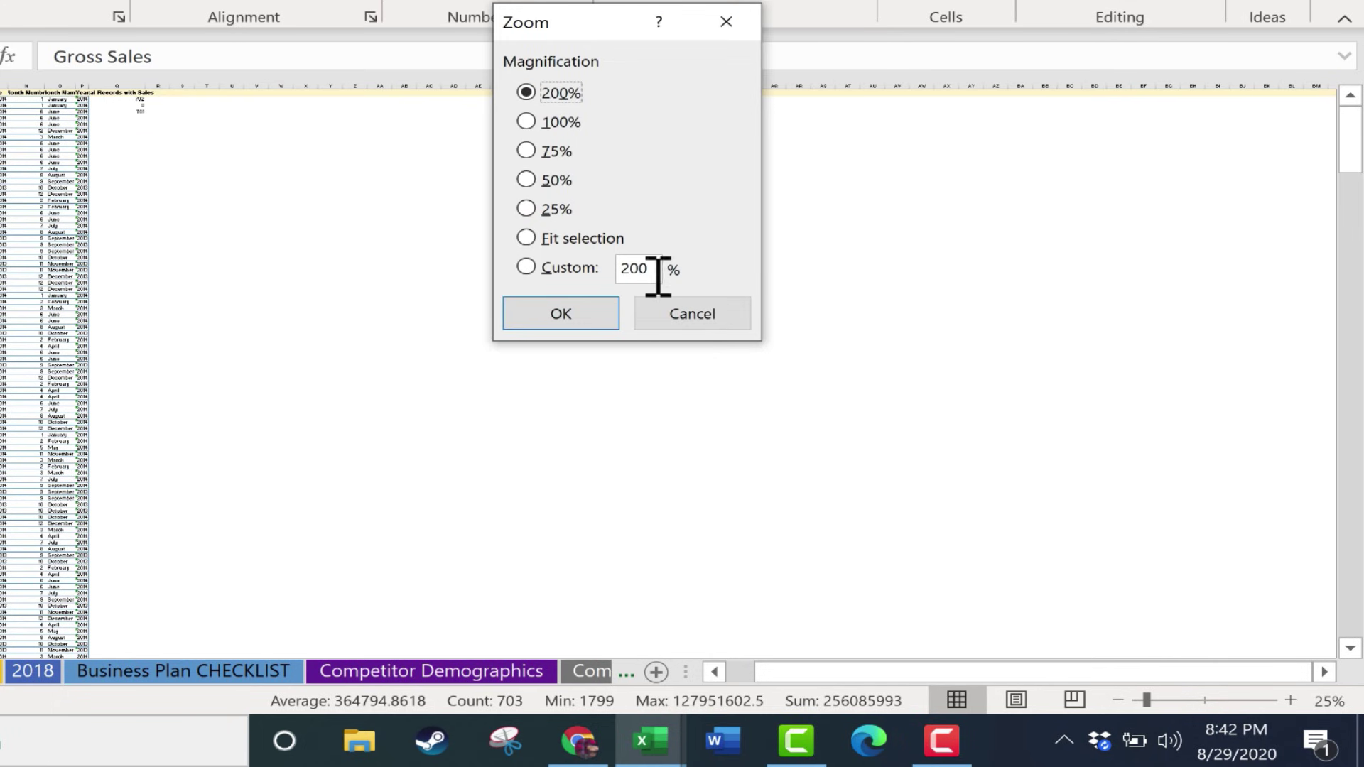
pyautogui.click(692, 313)
pyautogui.click(1339, 702)
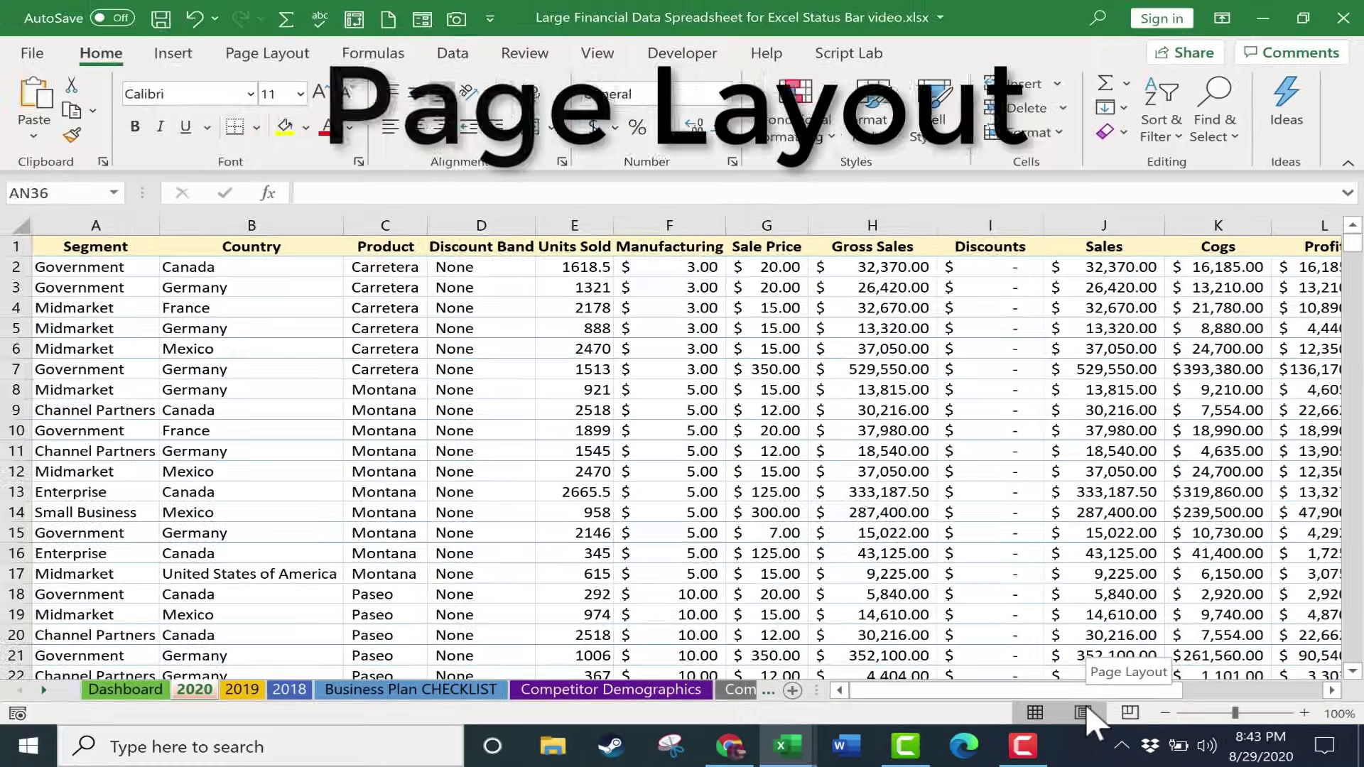
# Switch the 2020 sheet to Page Layout view and bring the first page's header into view
pyautogui.click(1059, 709)
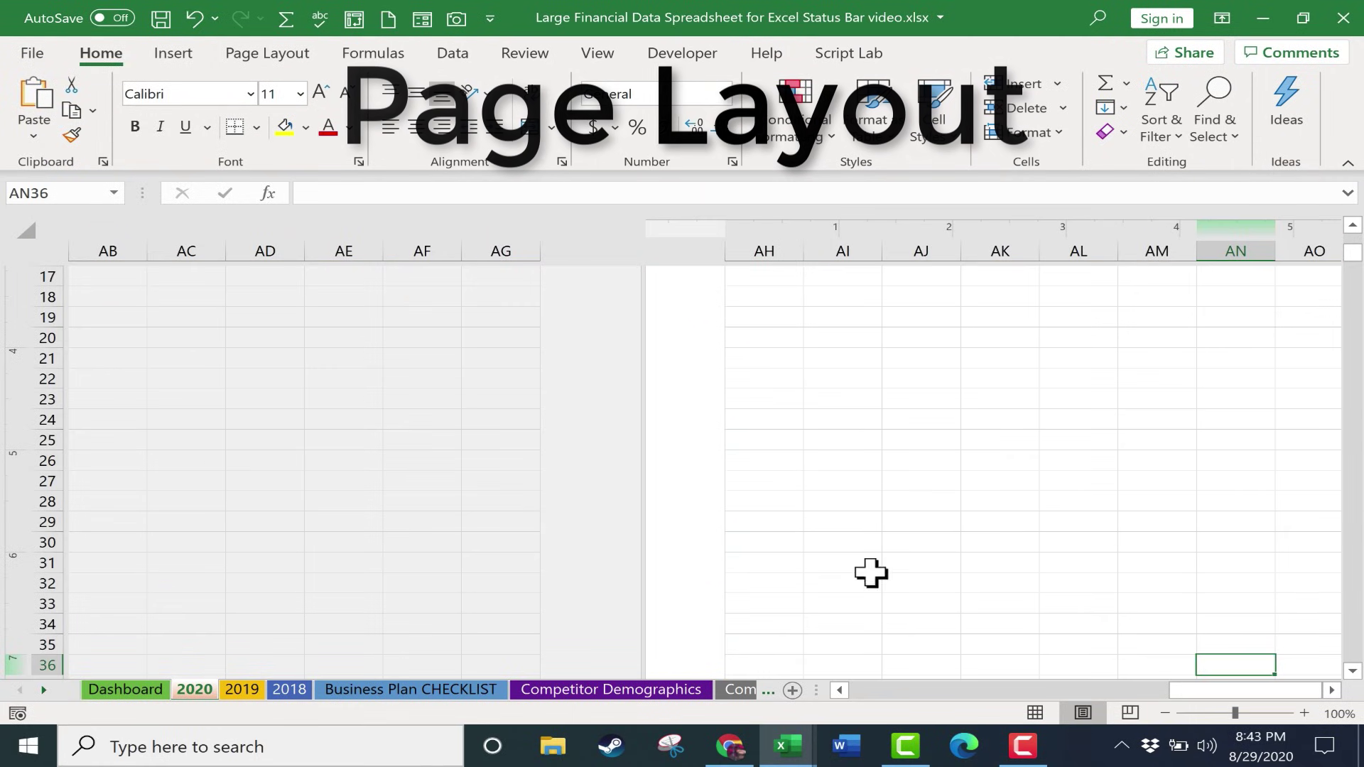
pyautogui.click(866, 691)
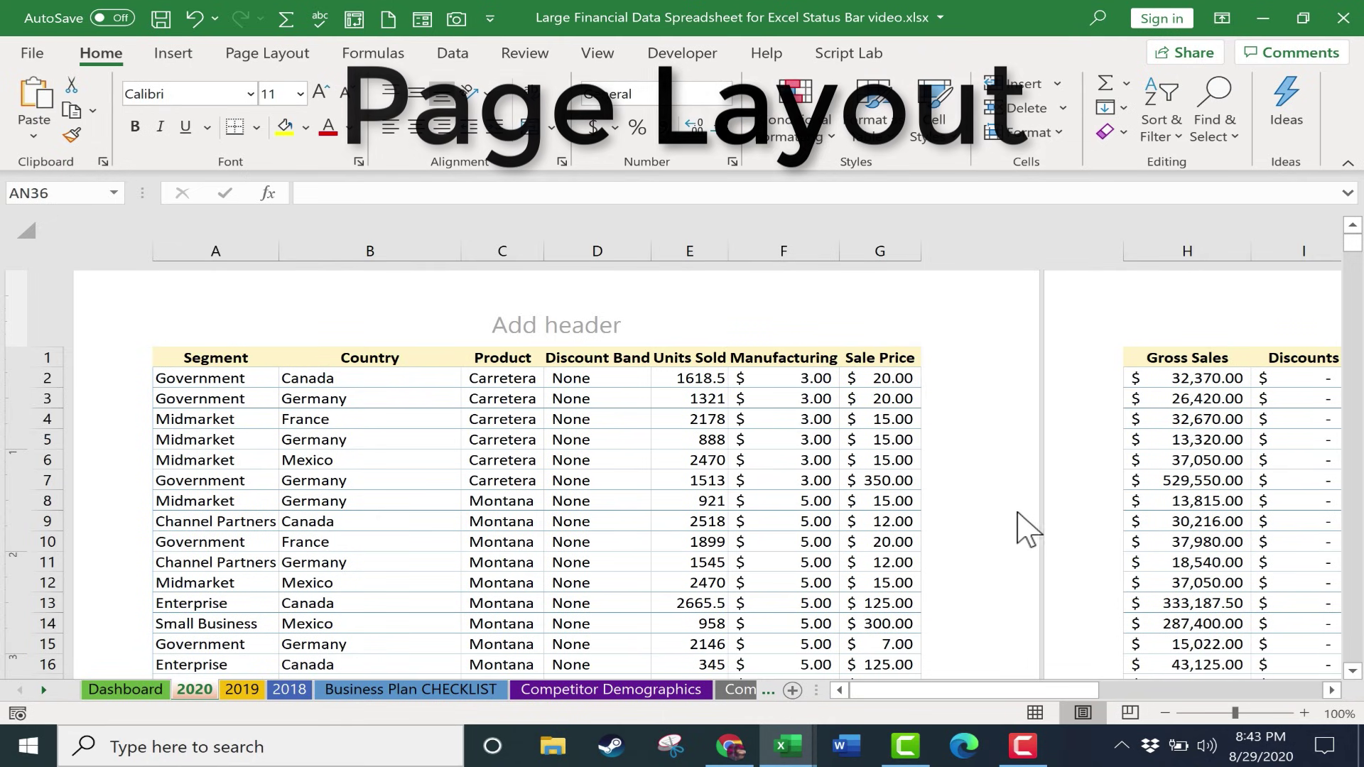
pyautogui.scroll(-7, 1289, 403)
pyautogui.scroll(-7, 1247, 348)
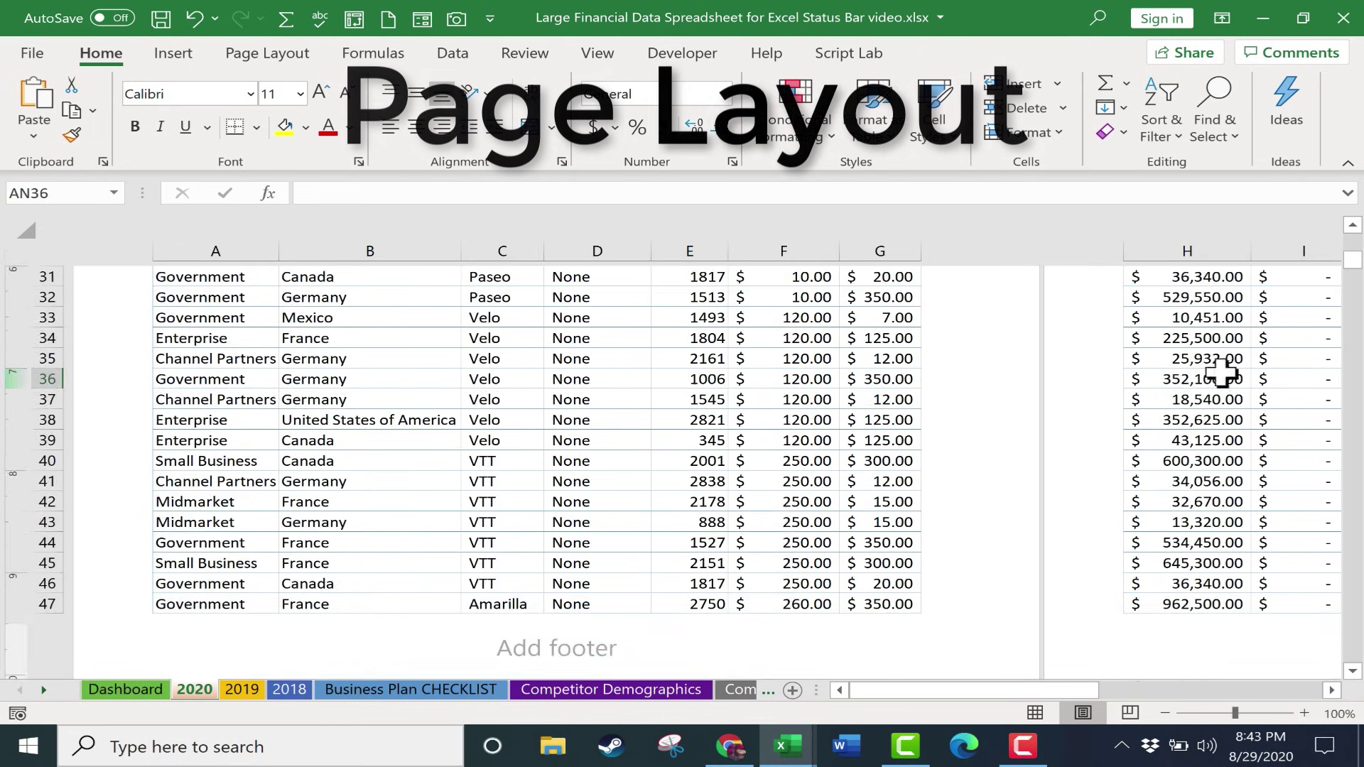
pyautogui.scroll(15, 1186, 411)
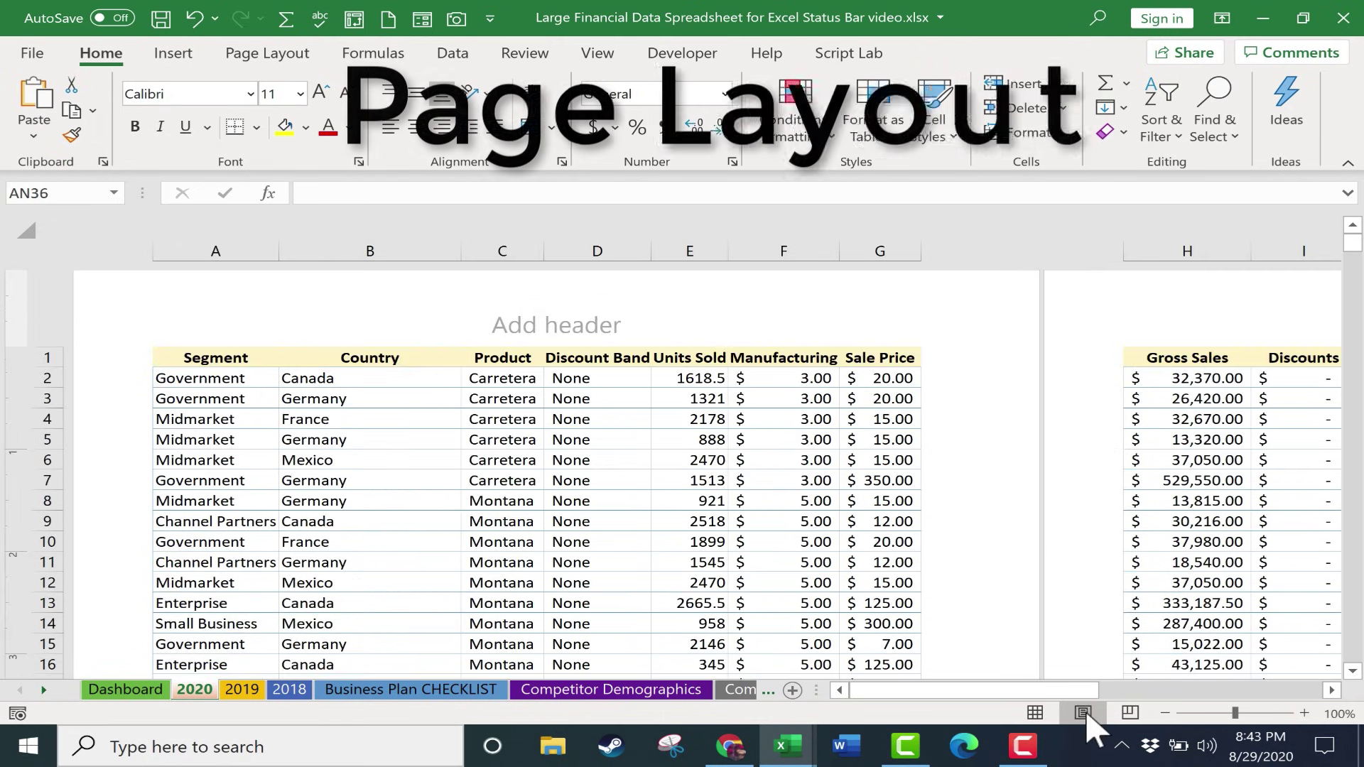
# Switch the 2020 sheet to Page Break Preview to see where pages break
pyautogui.click(1128, 712)
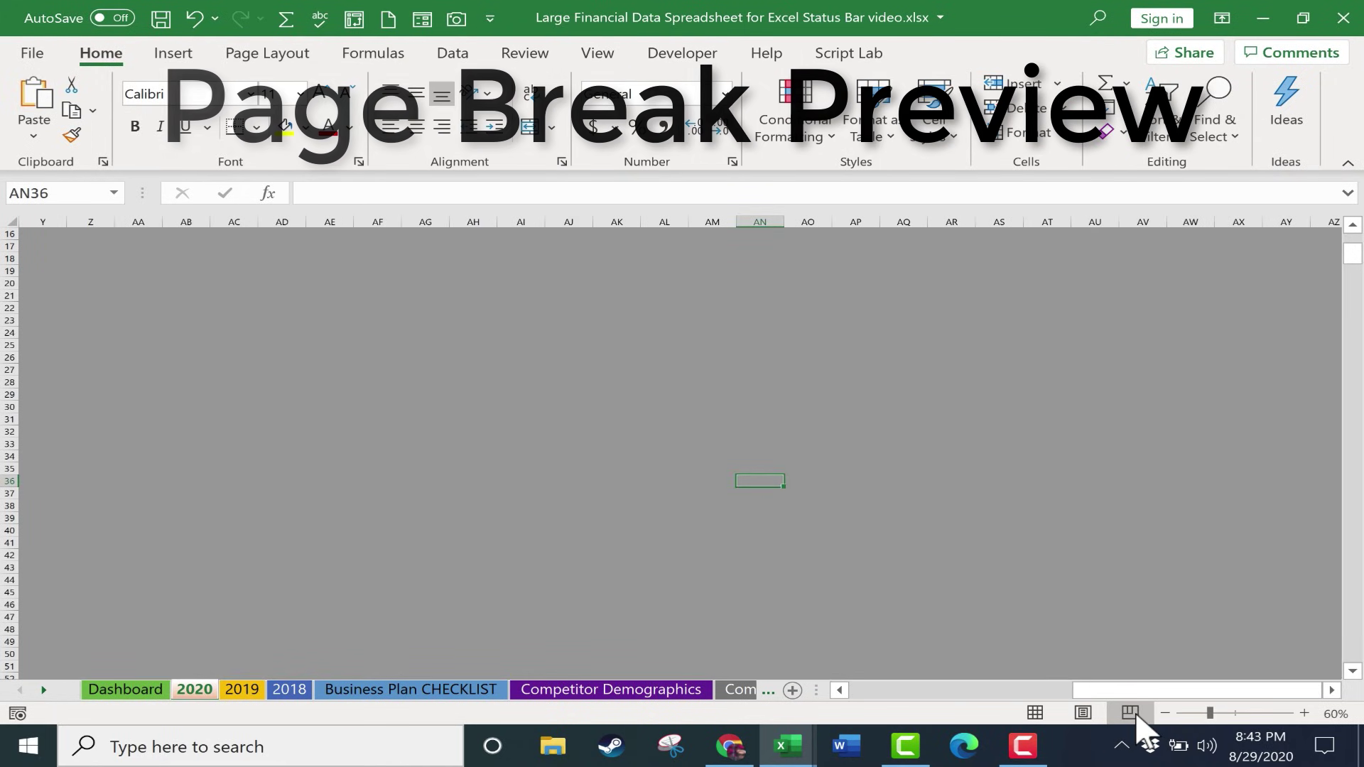
pyautogui.moveTo(1086, 690); pyautogui.dragTo(839, 707)
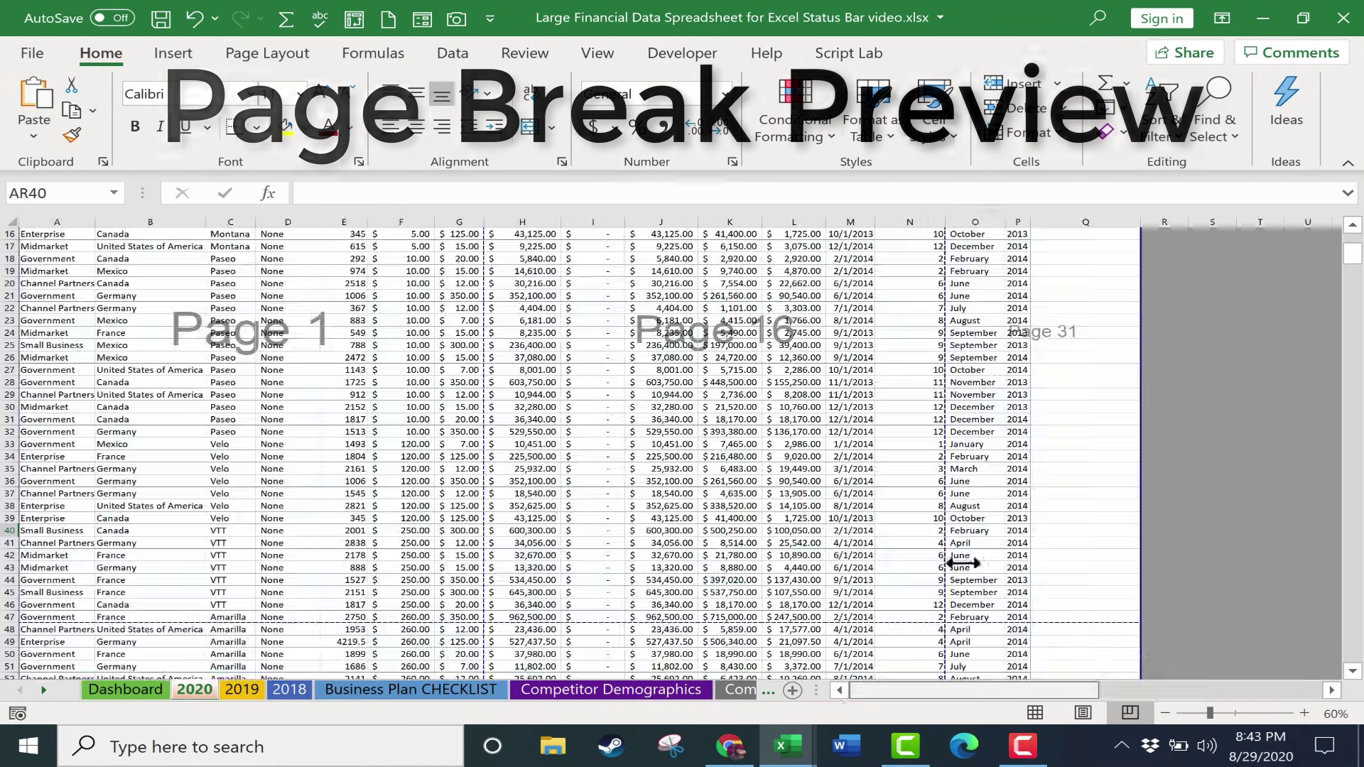
pyautogui.moveTo(1351, 254); pyautogui.dragTo(1341, 208)
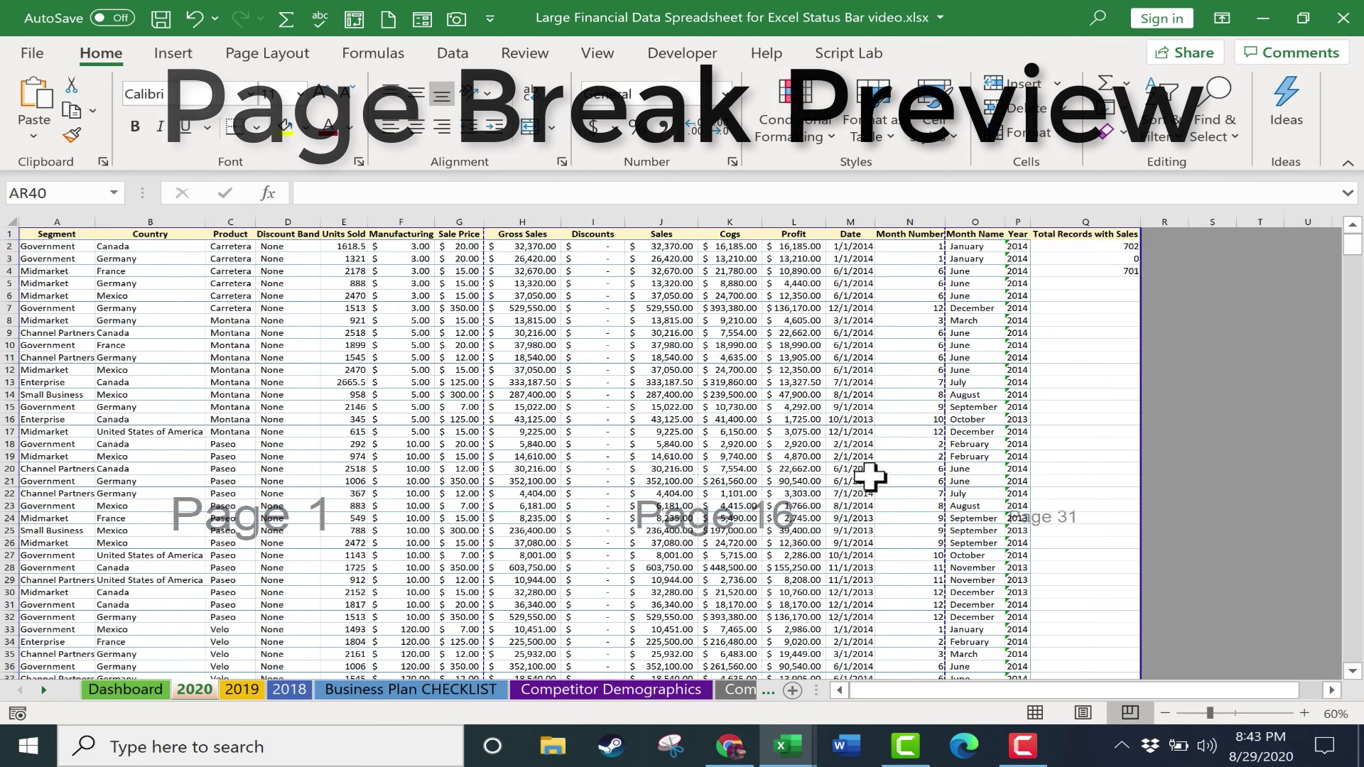
pyautogui.scroll(-7, 490, 547)
pyautogui.scroll(7, 487, 564)
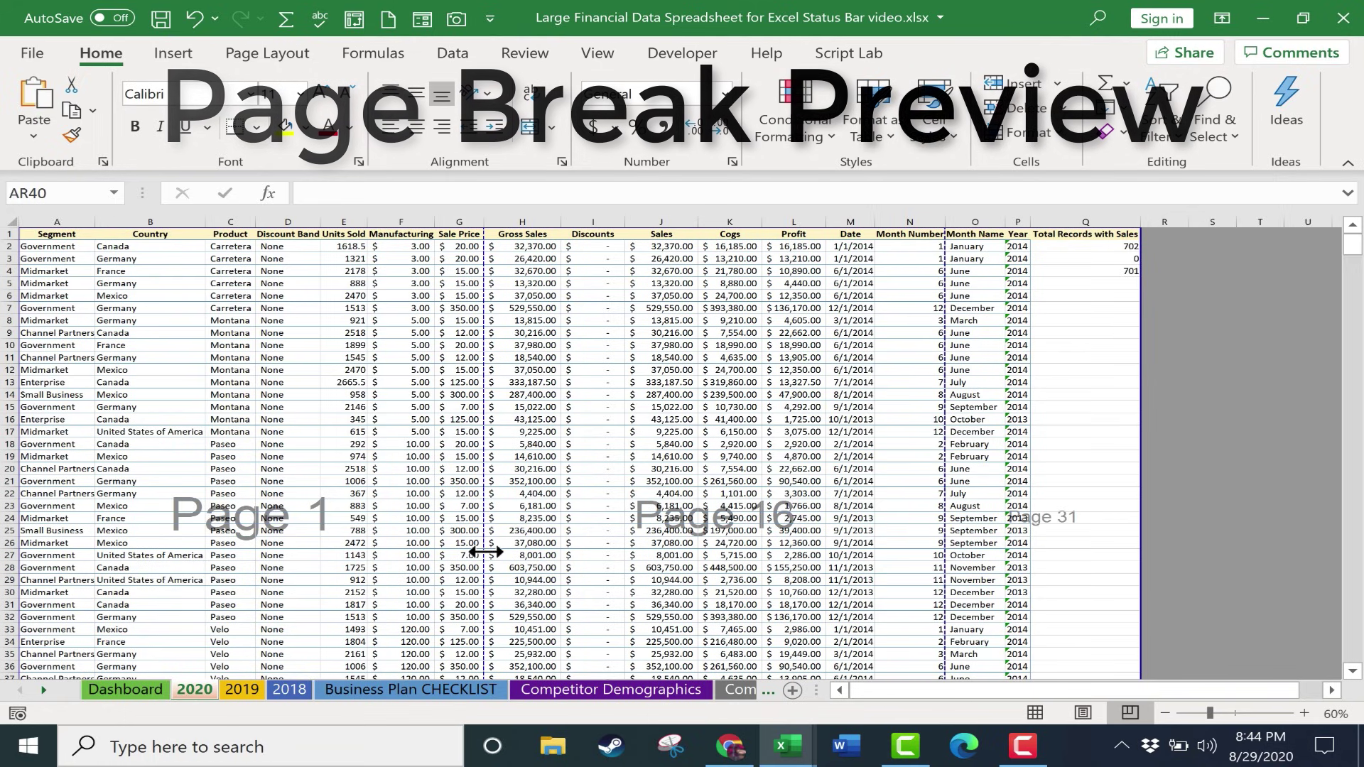
# Drag the vertical page break to after column M, then return to Normal view
pyautogui.moveTo(495, 552); pyautogui.dragTo(916, 536)
pyautogui.scroll(-5, 566, 481)
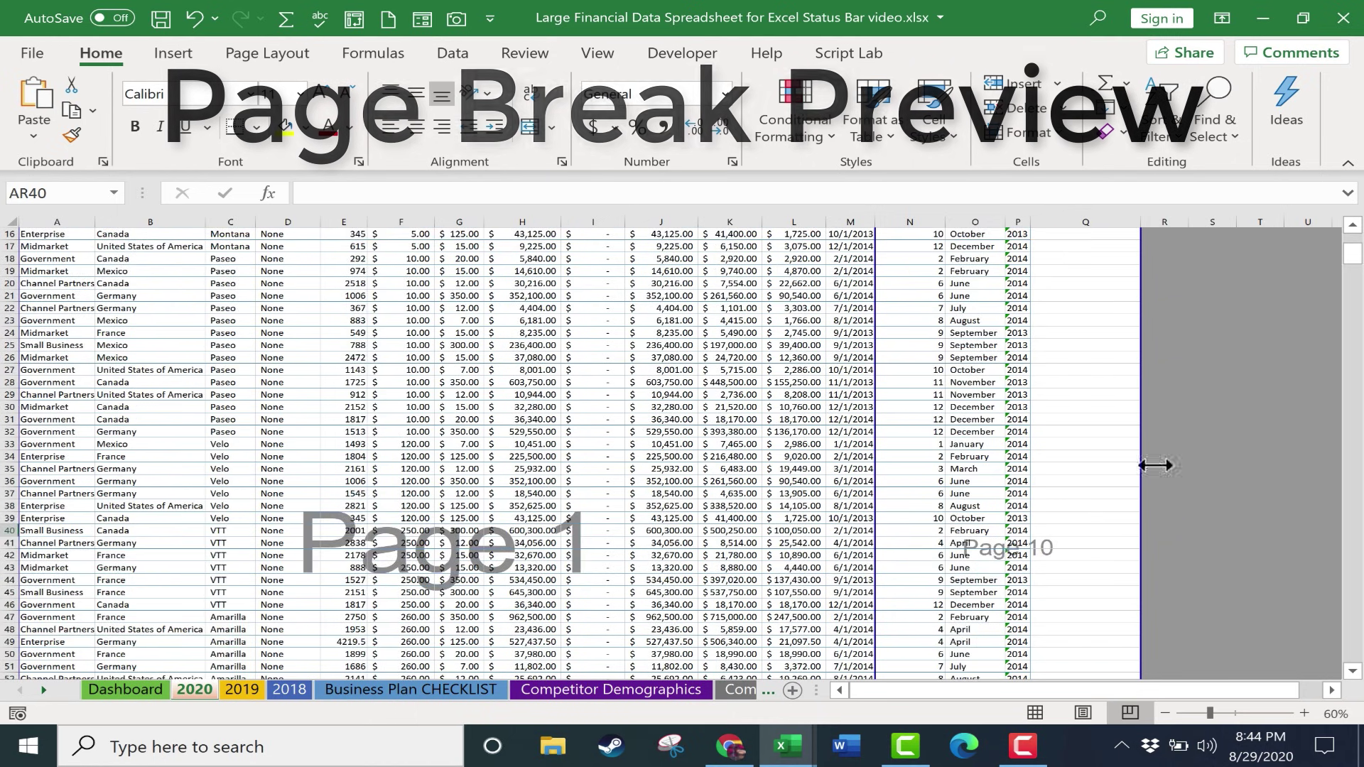
pyautogui.scroll(5, 920, 468)
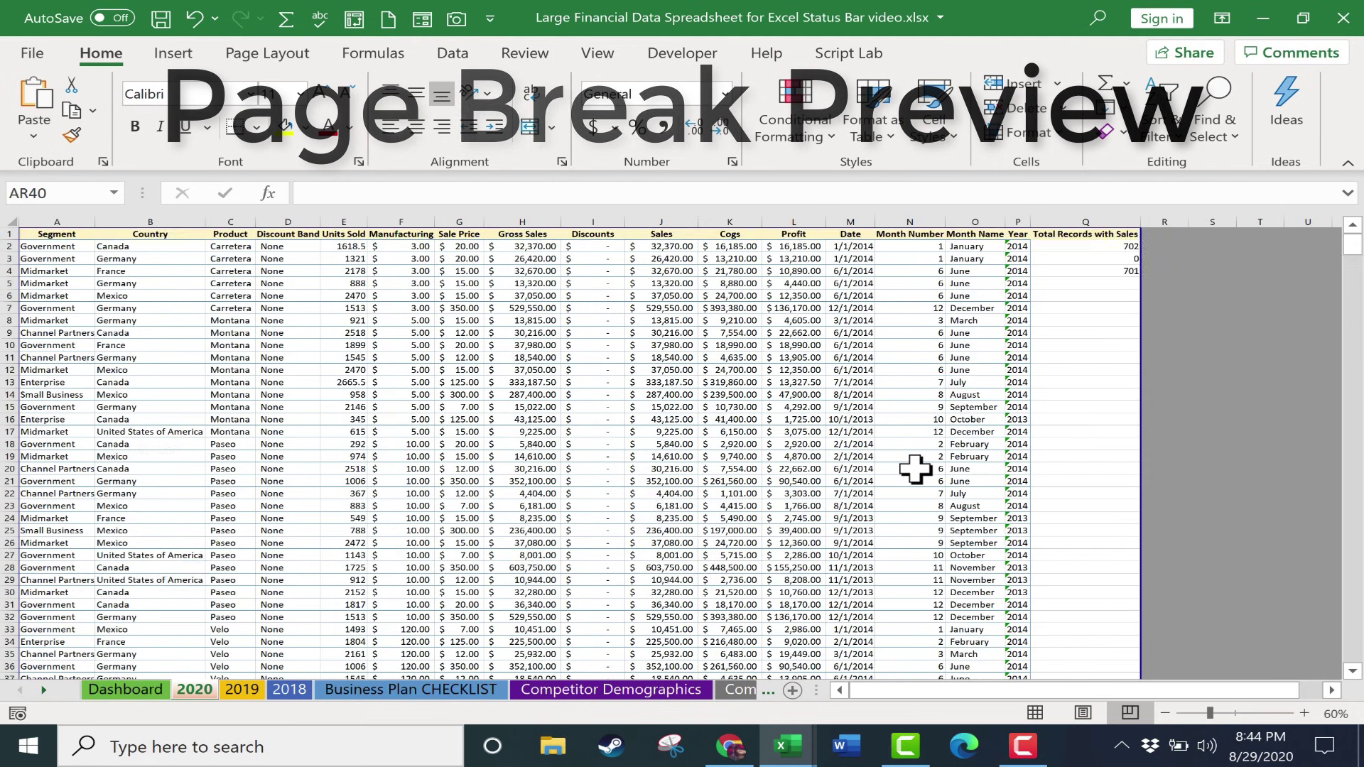
pyautogui.scroll(-16, 910, 472)
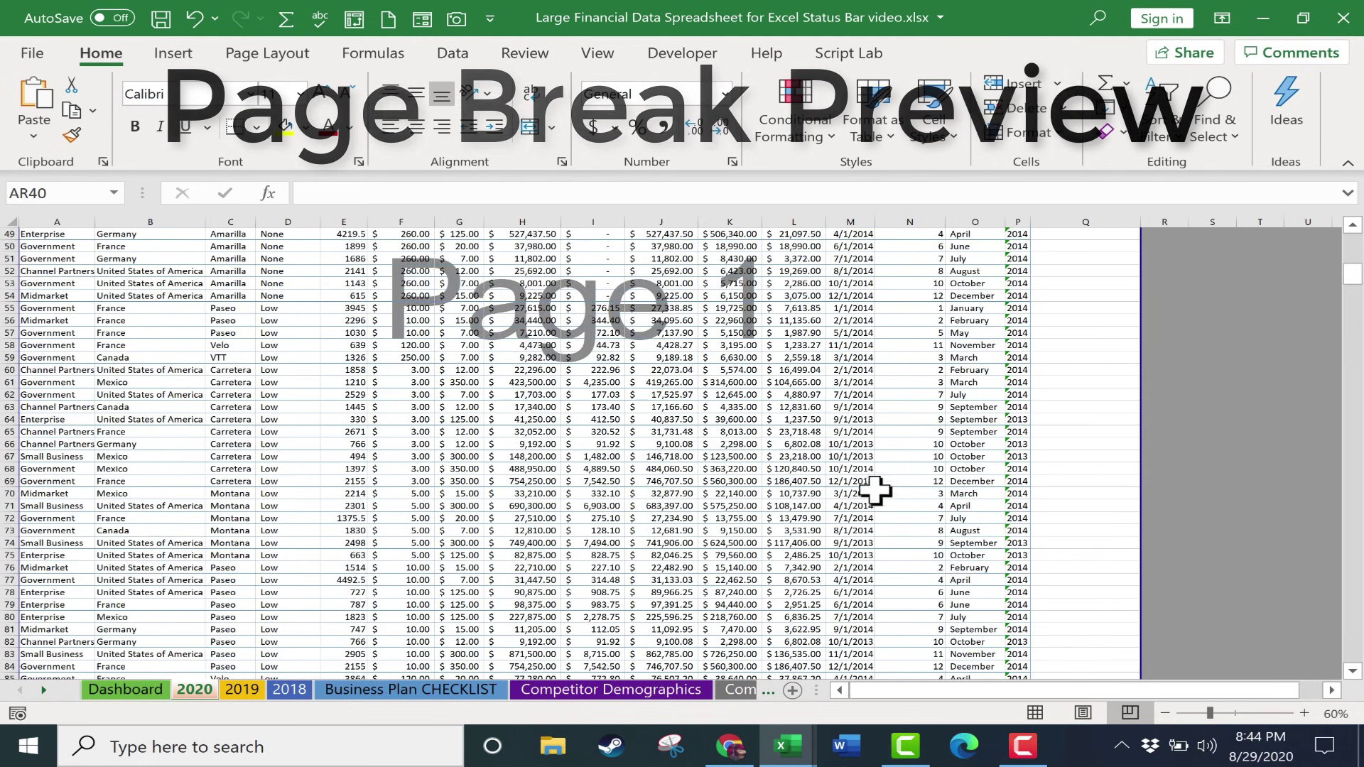
pyautogui.scroll(9, 873, 490)
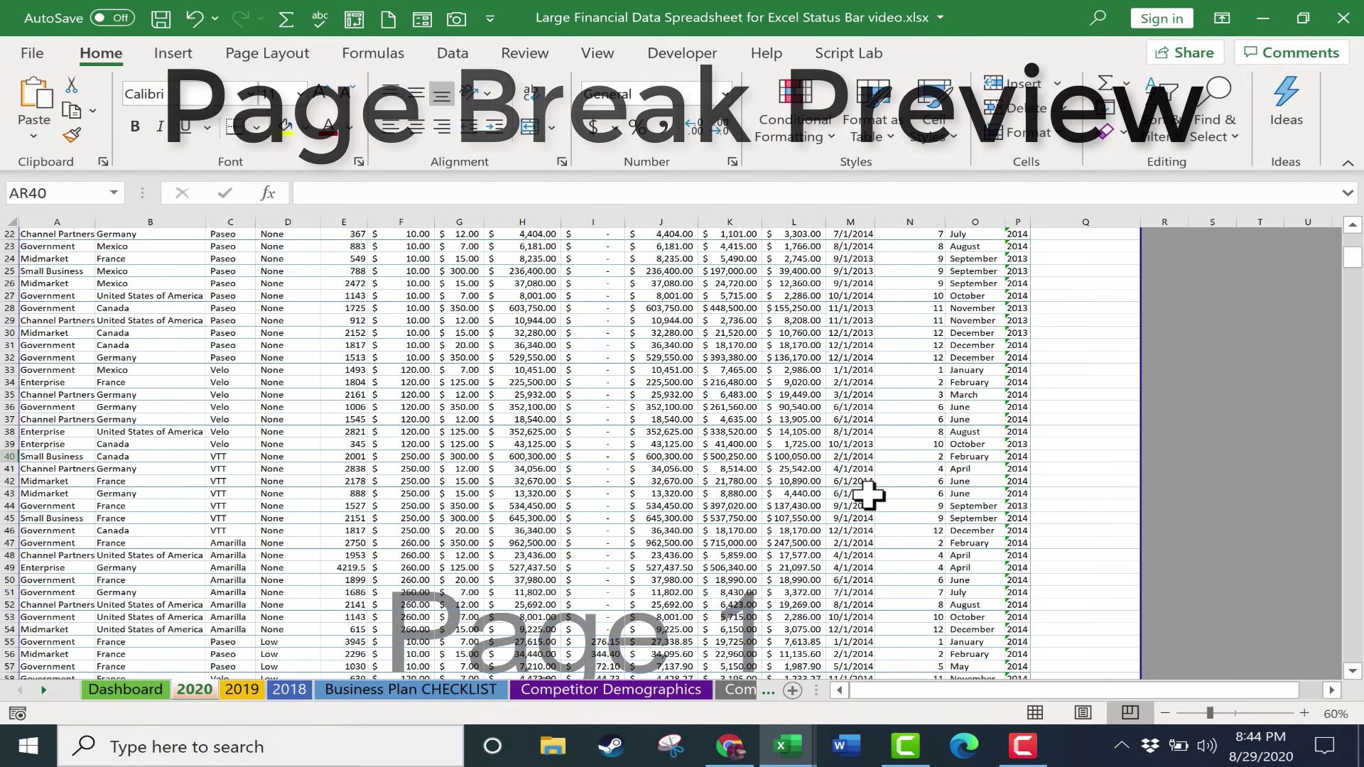
pyautogui.click(1037, 712)
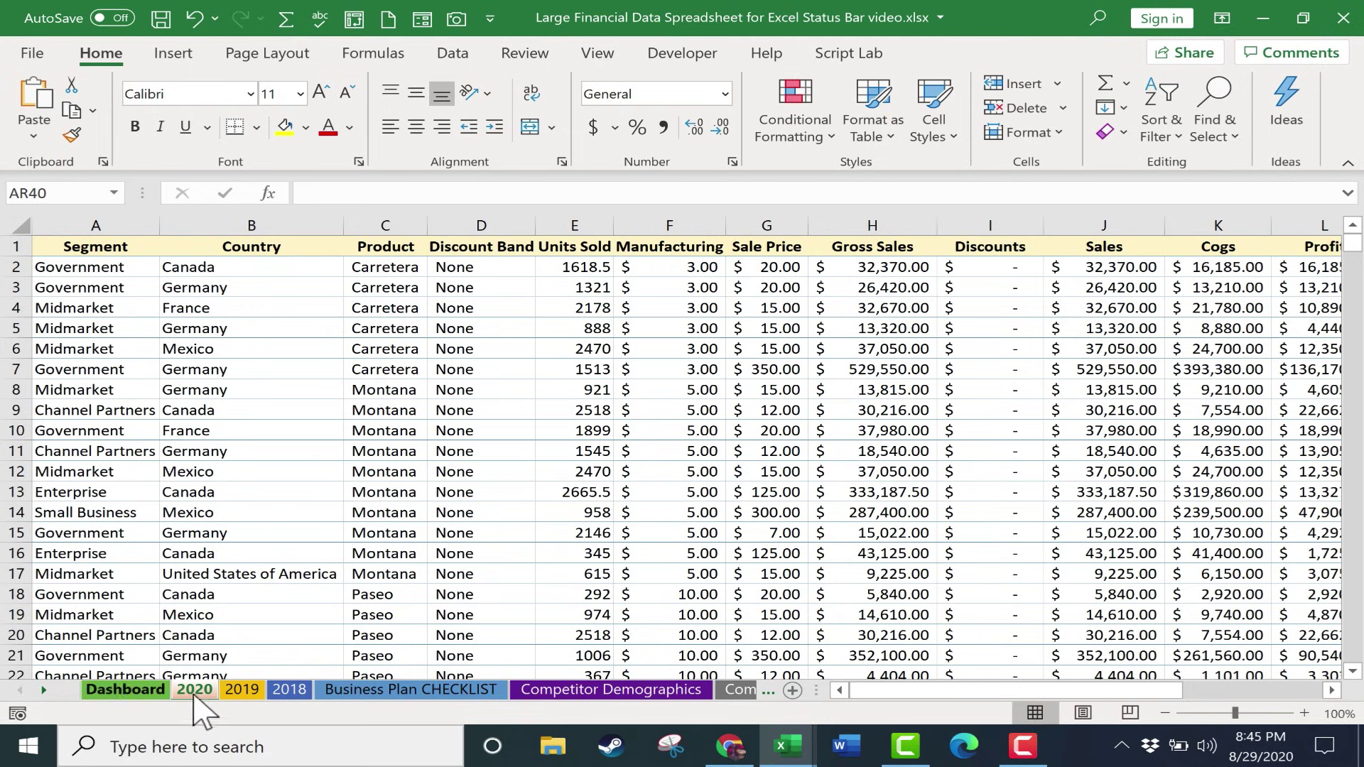
# On the Dashboard sheet, select cell K18 and show the Customize Status Bar list with Cell Mode and Macro Recording
pyautogui.click(126, 689)
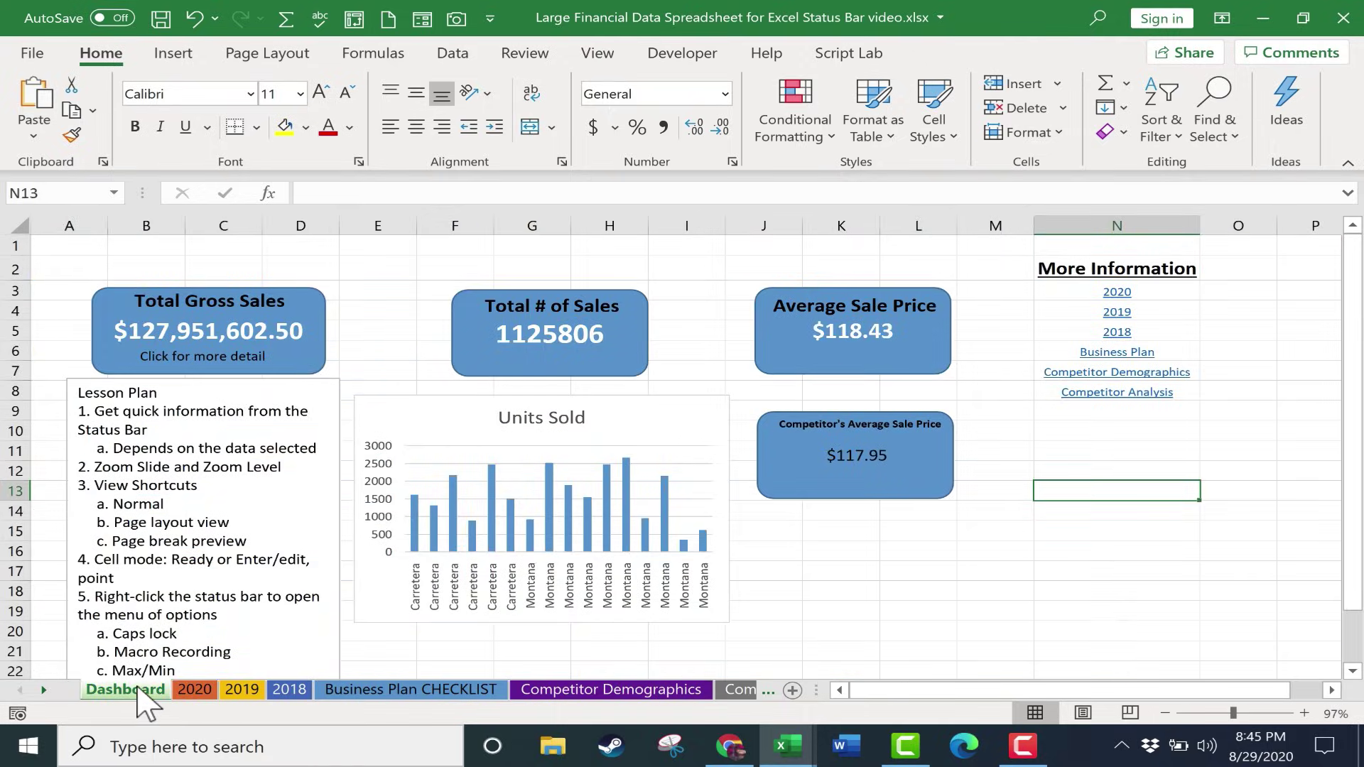
pyautogui.scroll(-1, 228, 588)
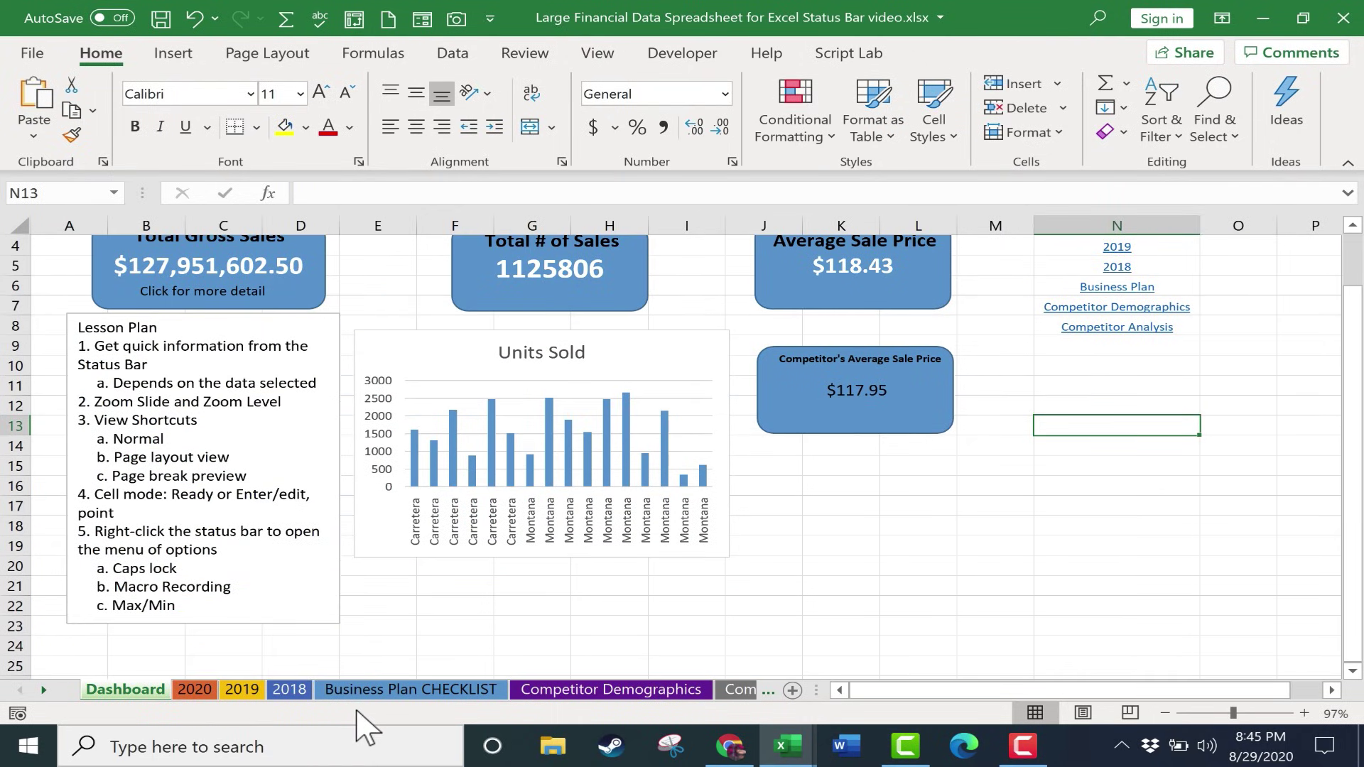
pyautogui.moveTo(98, 498); pyautogui.dragTo(146, 517)
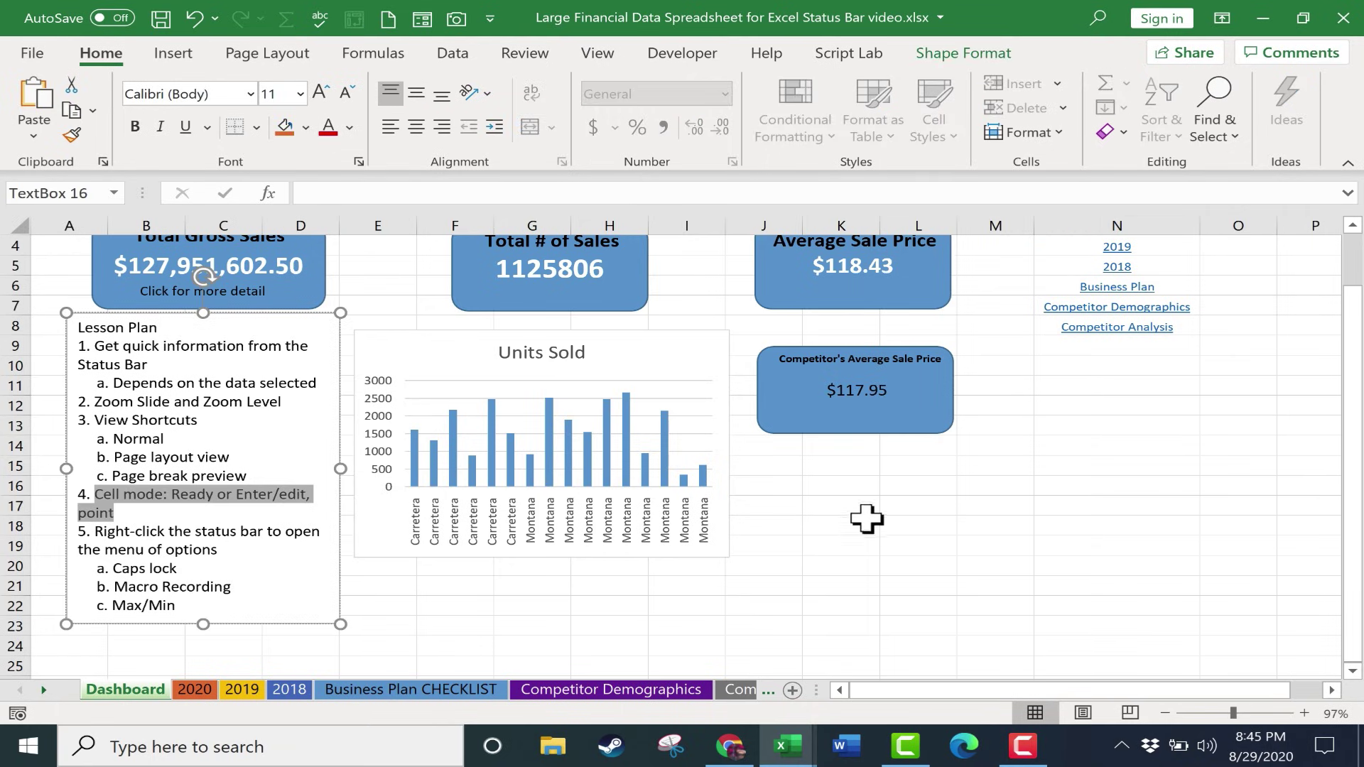
pyautogui.click(841, 526)
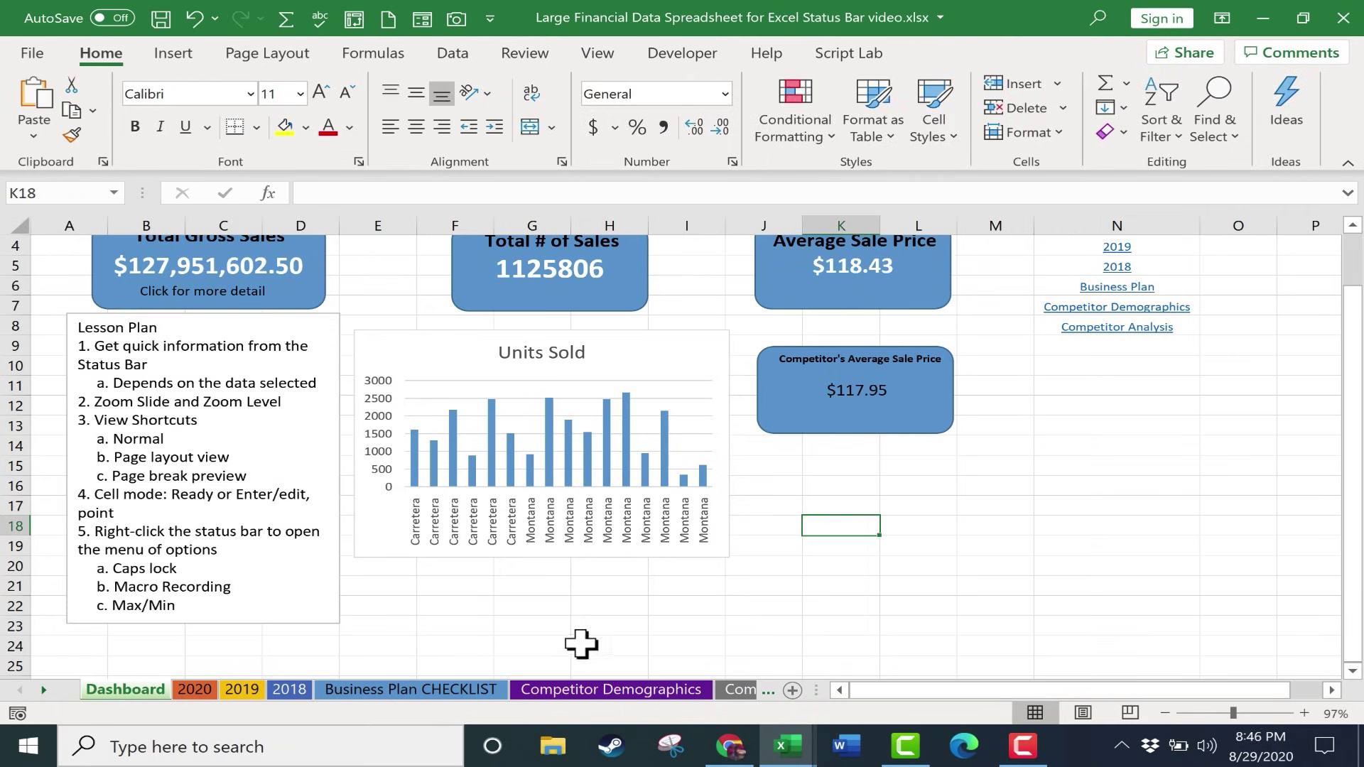
pyautogui.rightClick(418, 714)
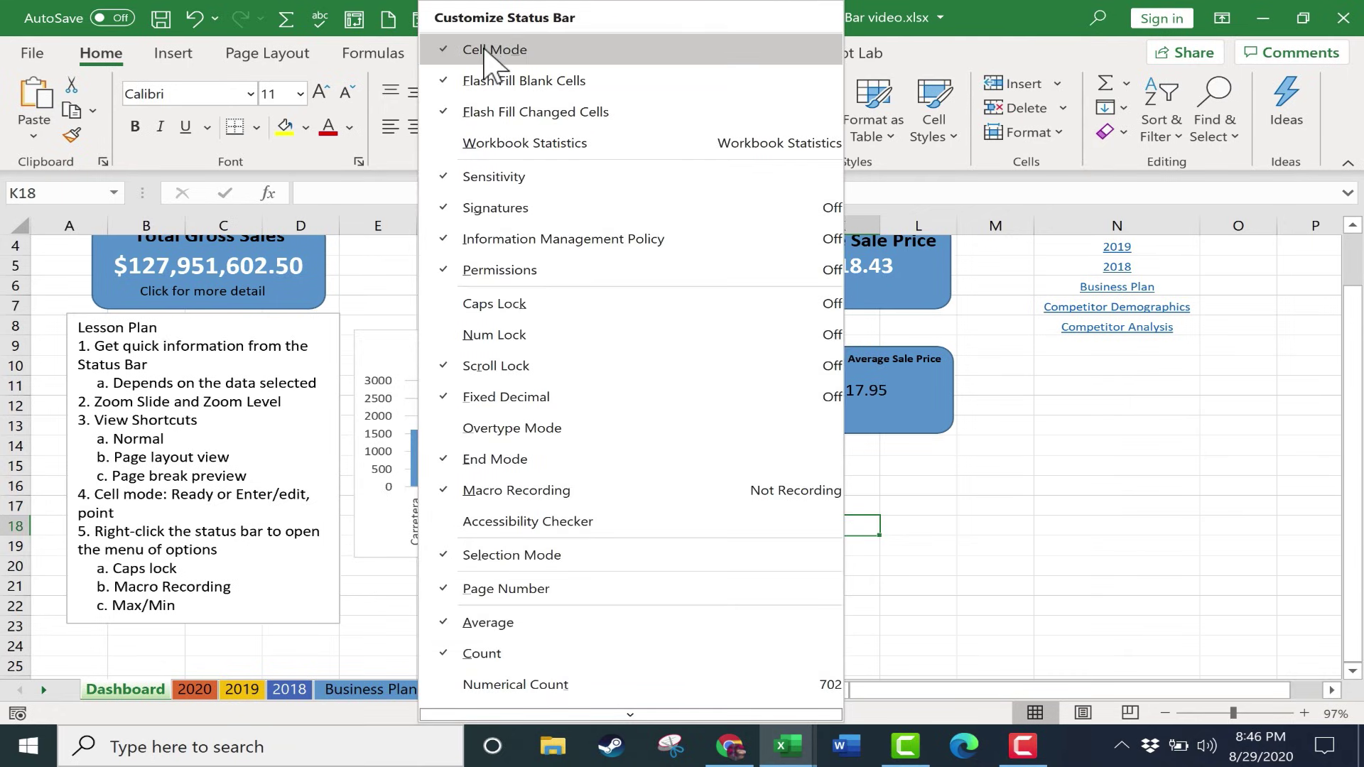
# Close the status bar list and enter 'Hello' in cell K18
pyautogui.click(835, 524)
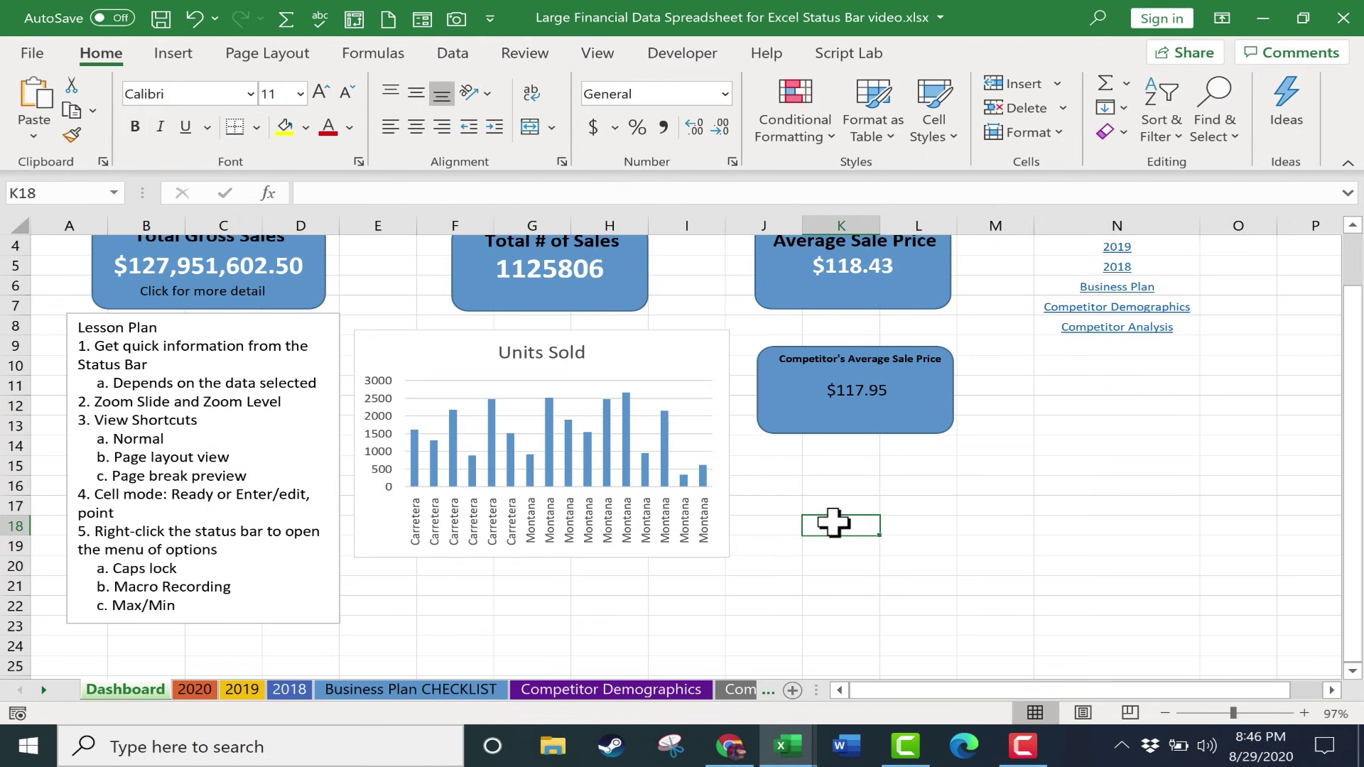
pyautogui.write('Hello')
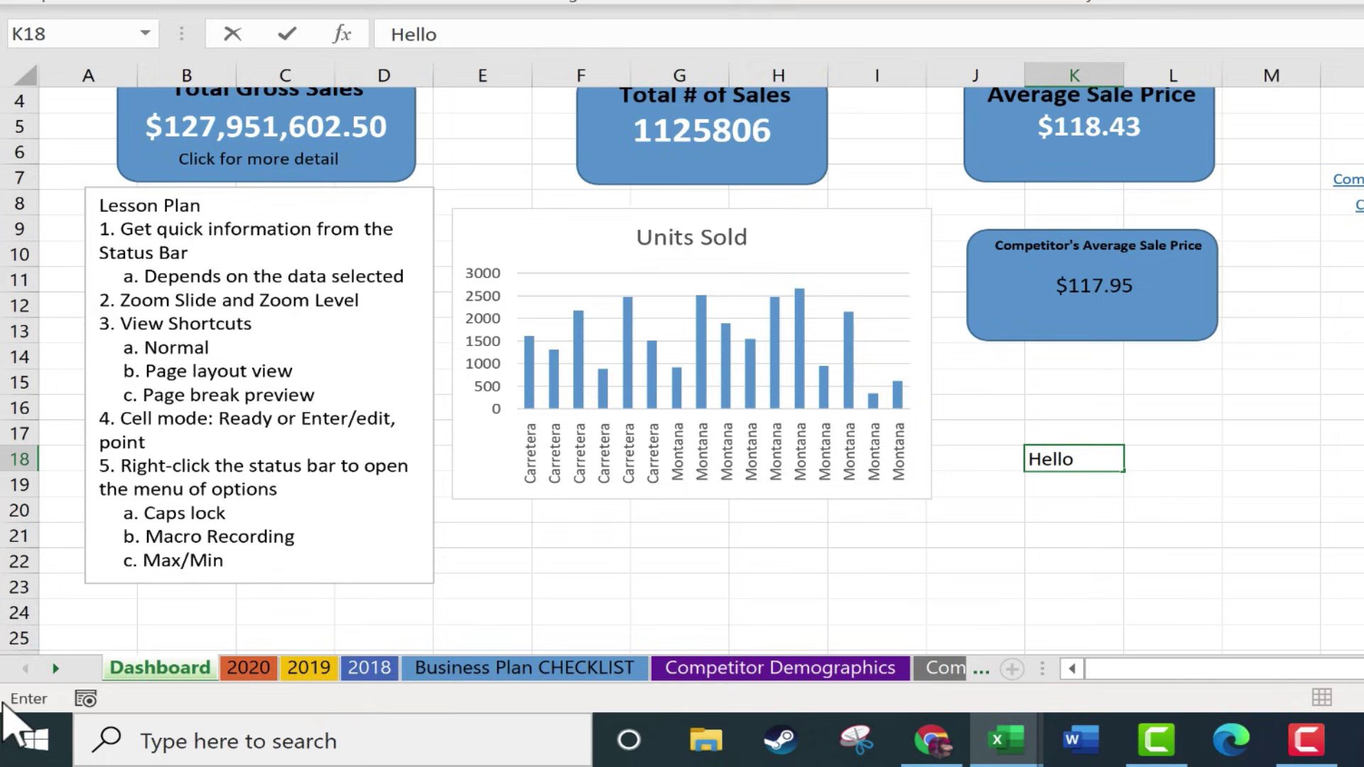
pyautogui.moveTo(36, 706)
pyautogui.click(1081, 490)
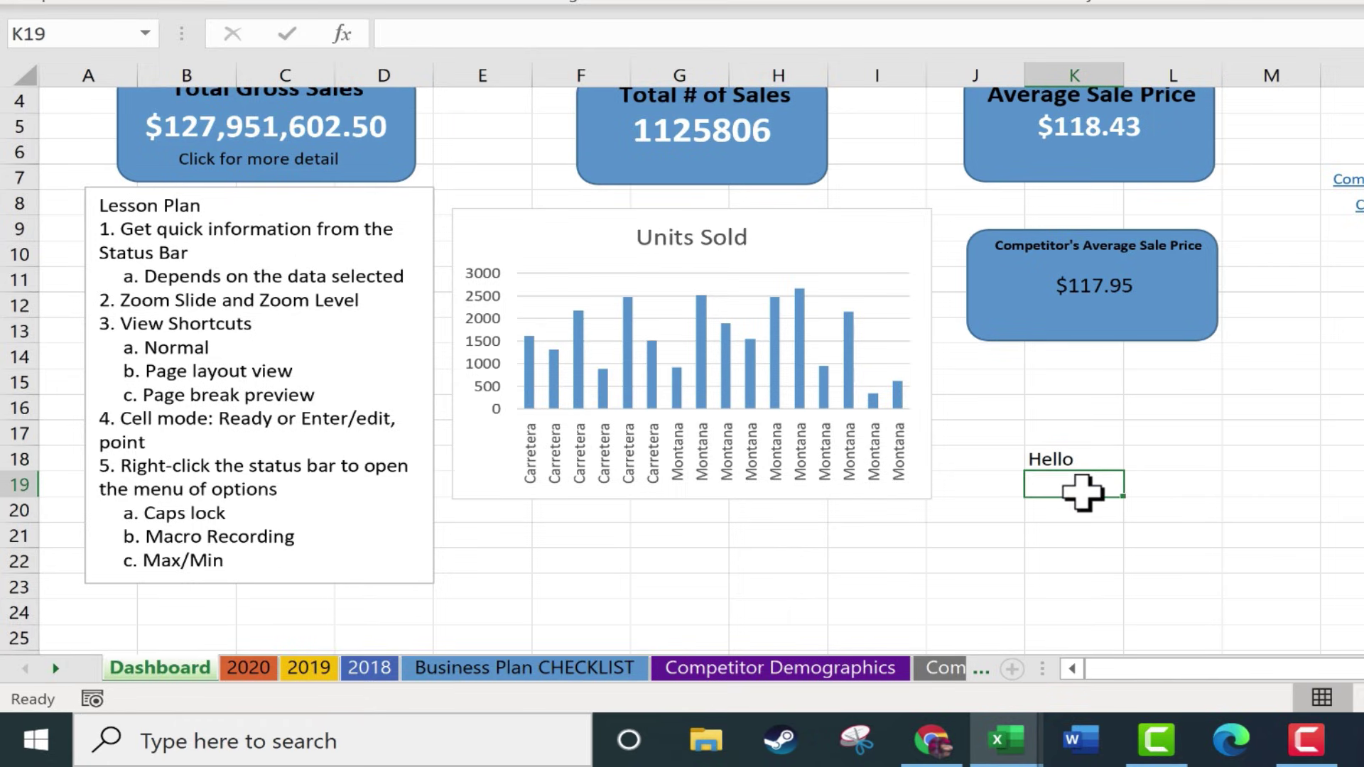
# Start an entry in K19 and erase the stray character so cell mode reads Edit
pyautogui.click(1157, 514)
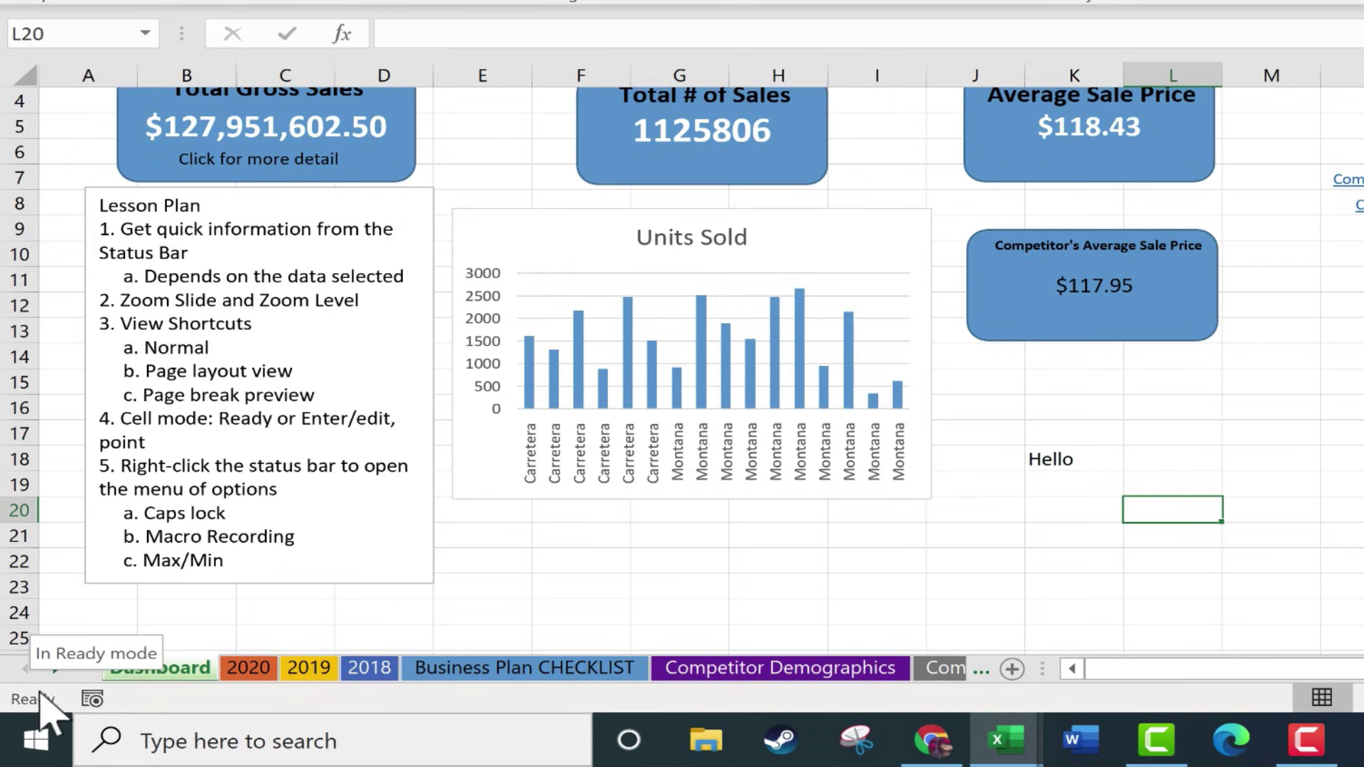
pyautogui.click(1092, 487)
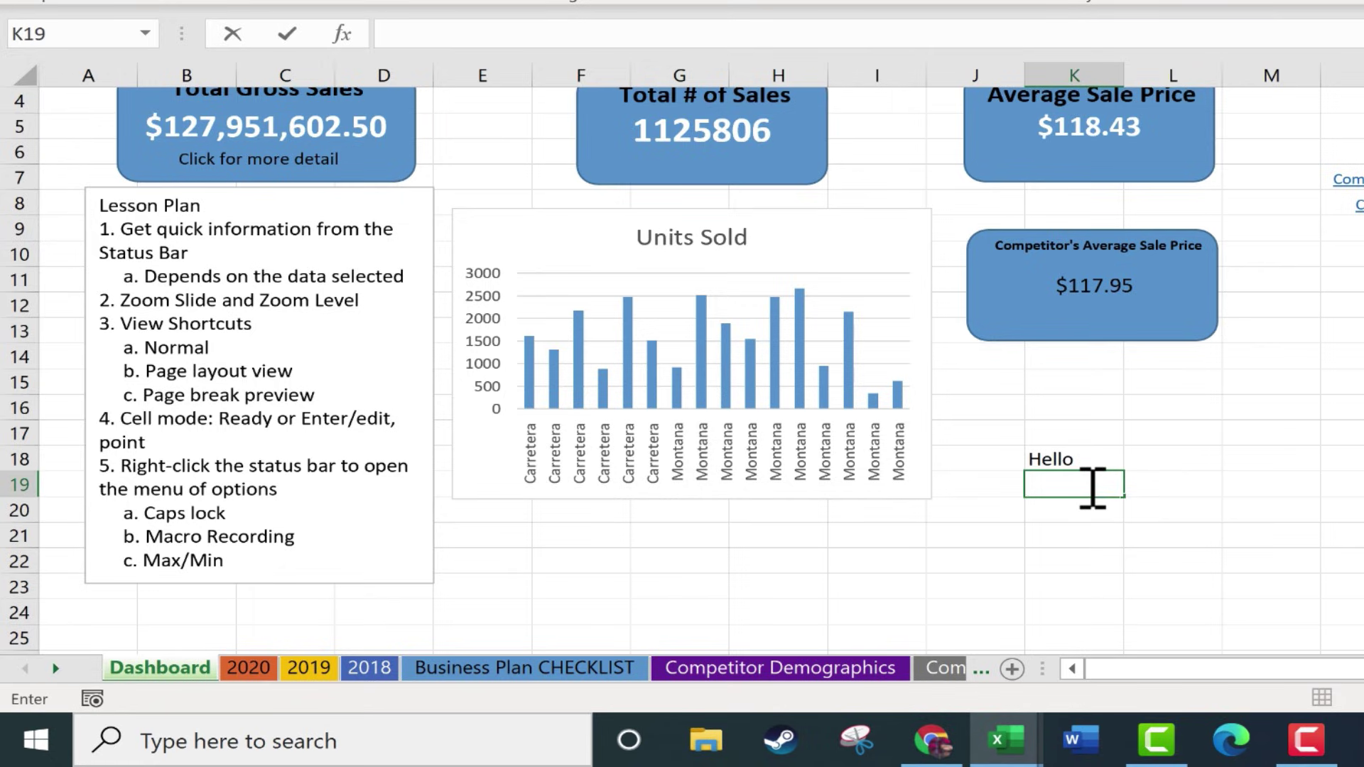
pyautogui.press('BackSpace')
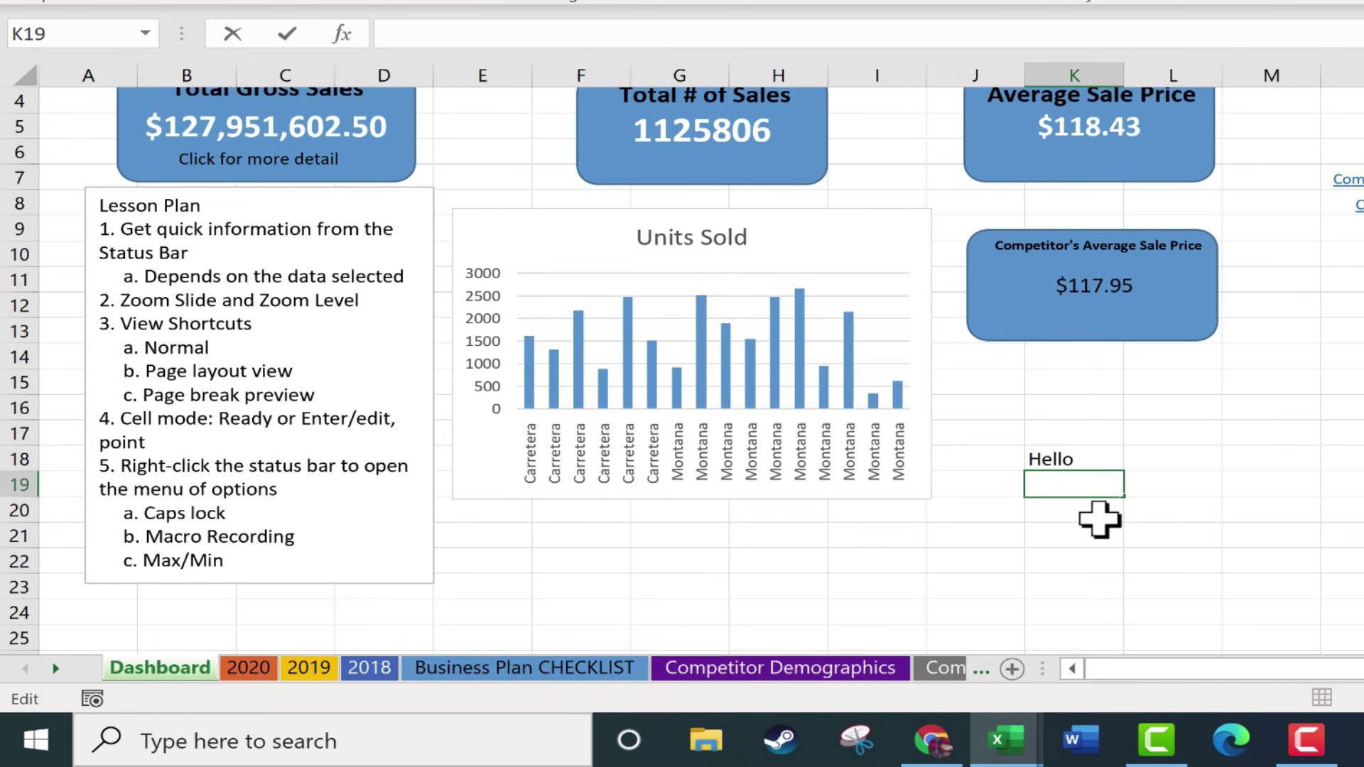
# Start =sum( in K19, point at N14:N18, then arrow the reference down column N
pyautogui.write('=sum')
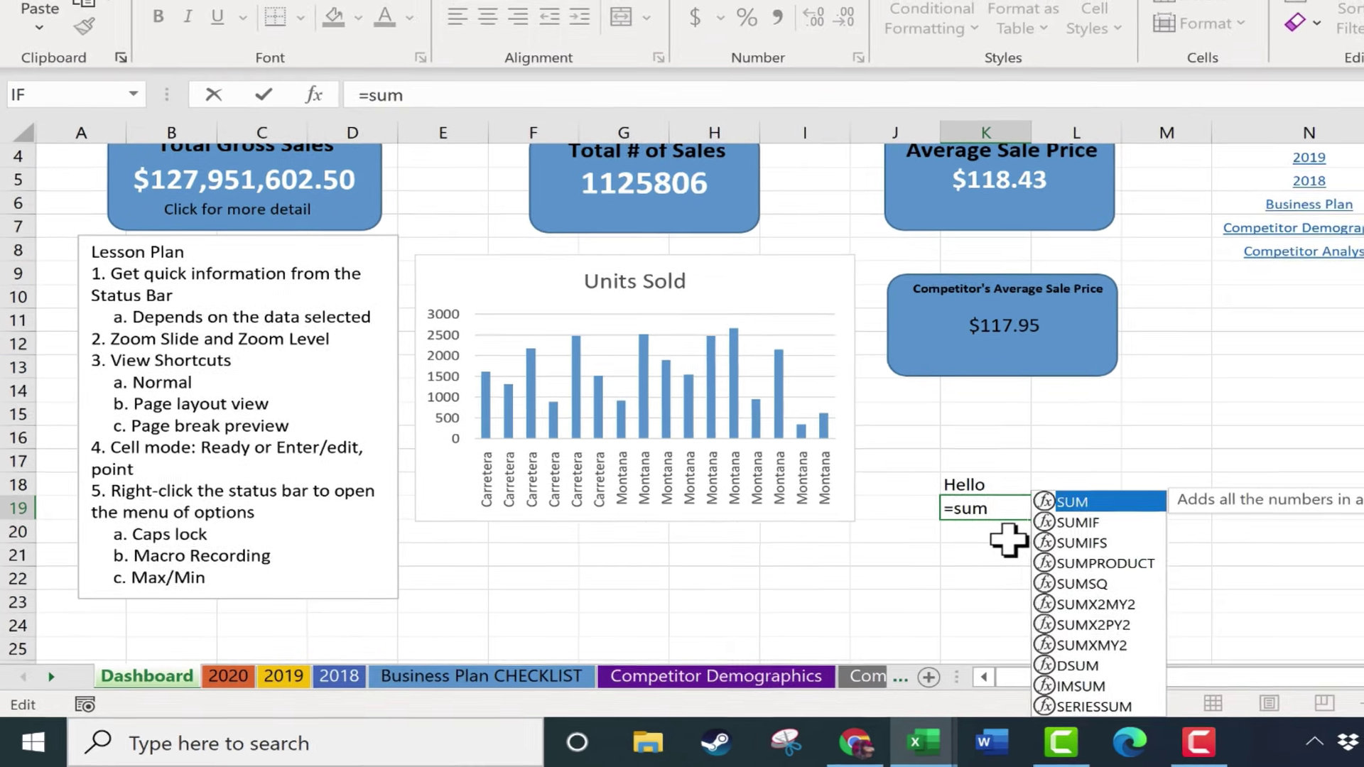
pyautogui.write('(')
pyautogui.moveTo(1253, 437); pyautogui.dragTo(1251, 400)
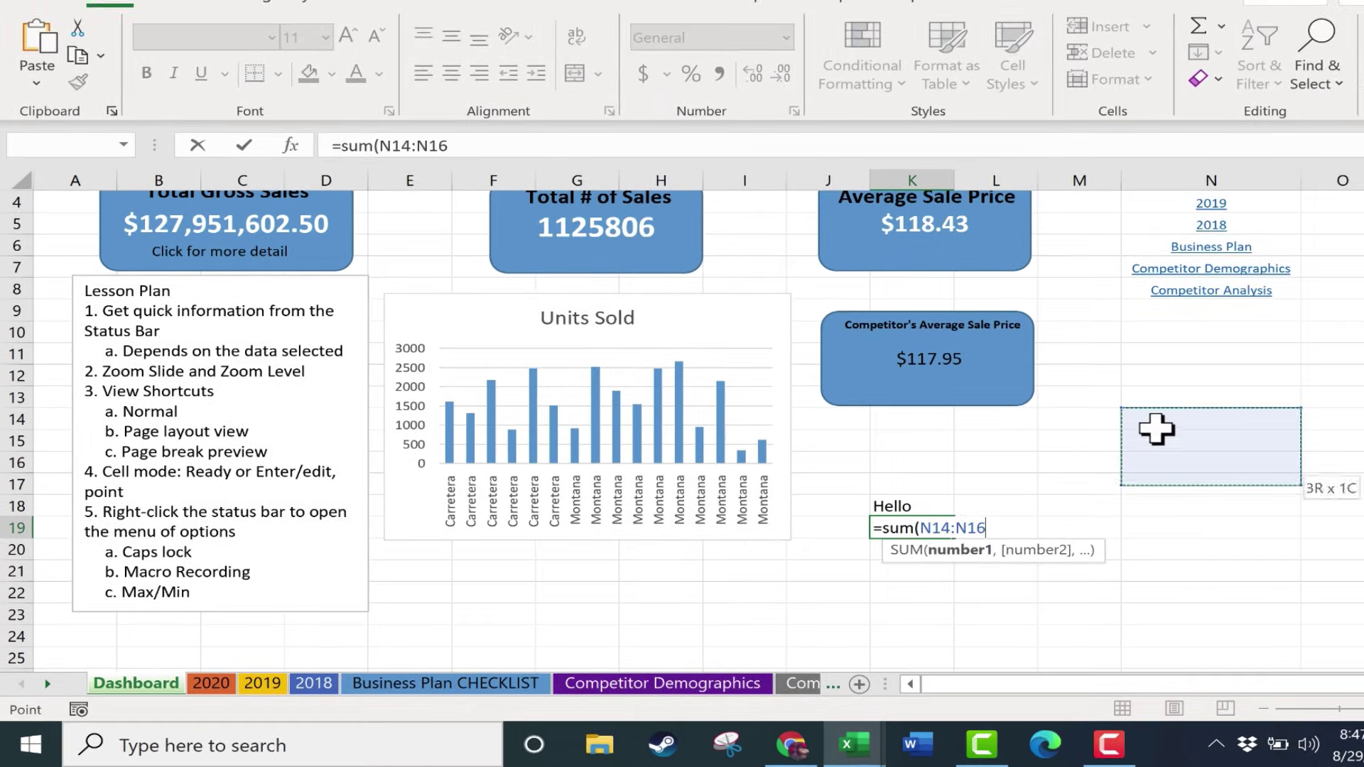
pyautogui.moveTo(1156, 428); pyautogui.dragTo(1175, 519)
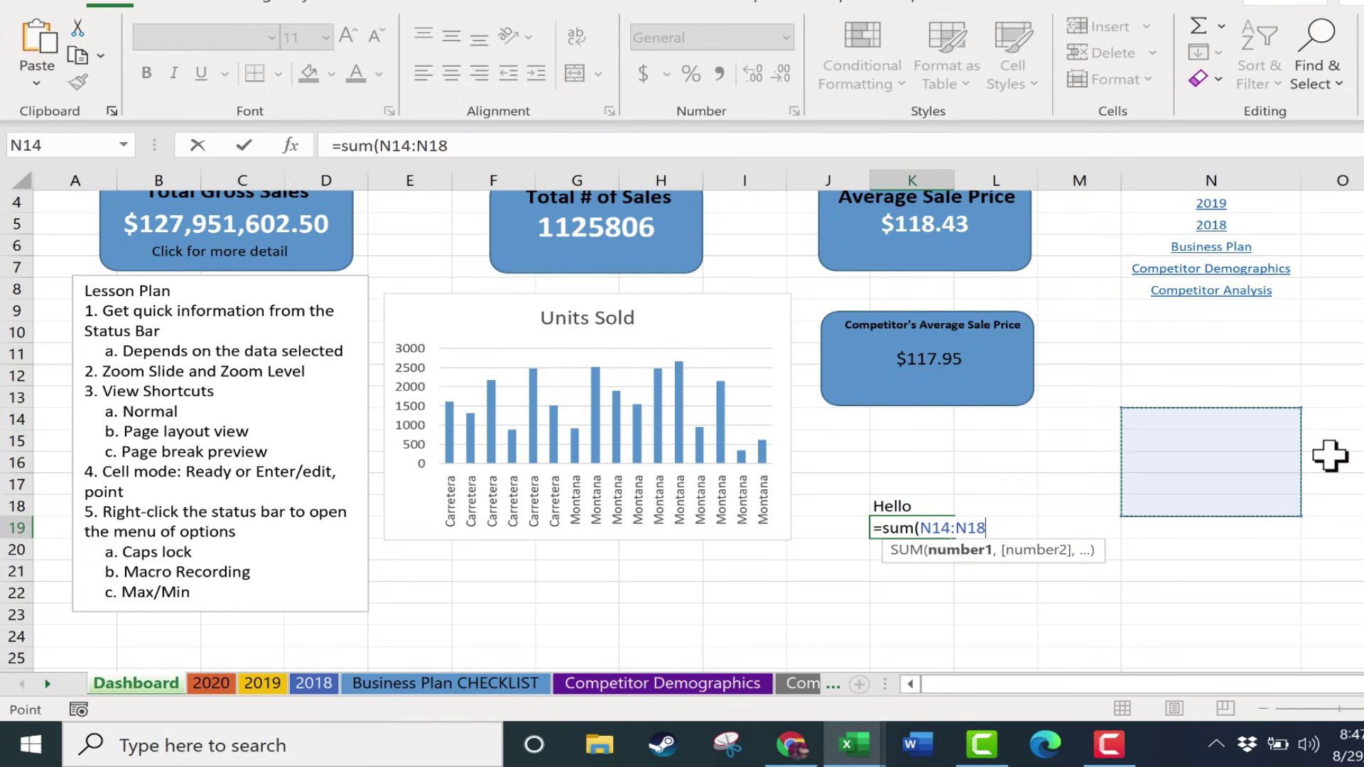
pyautogui.click(1183, 424)
pyautogui.press('Down')
pyautogui.press('Down')
pyautogui.press('Down')
pyautogui.press('Down')
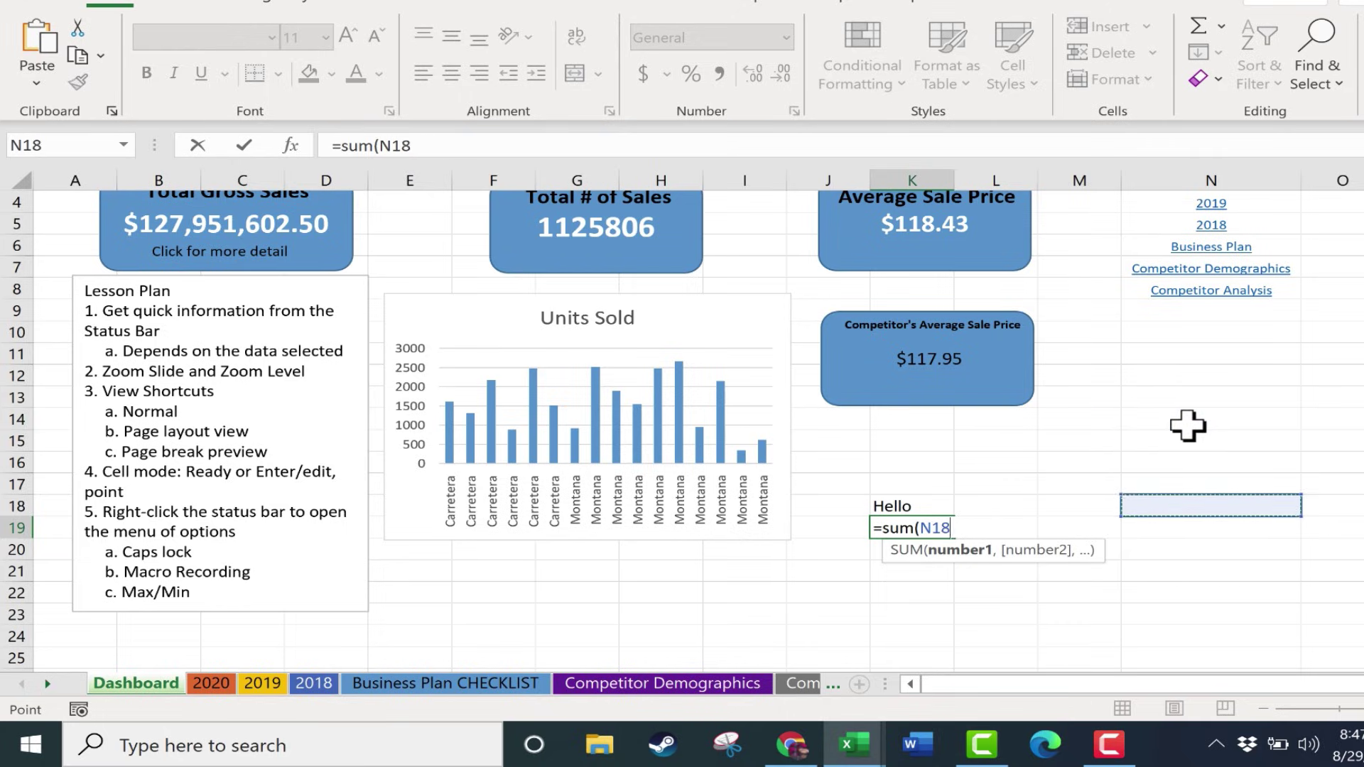
pyautogui.press('Down')
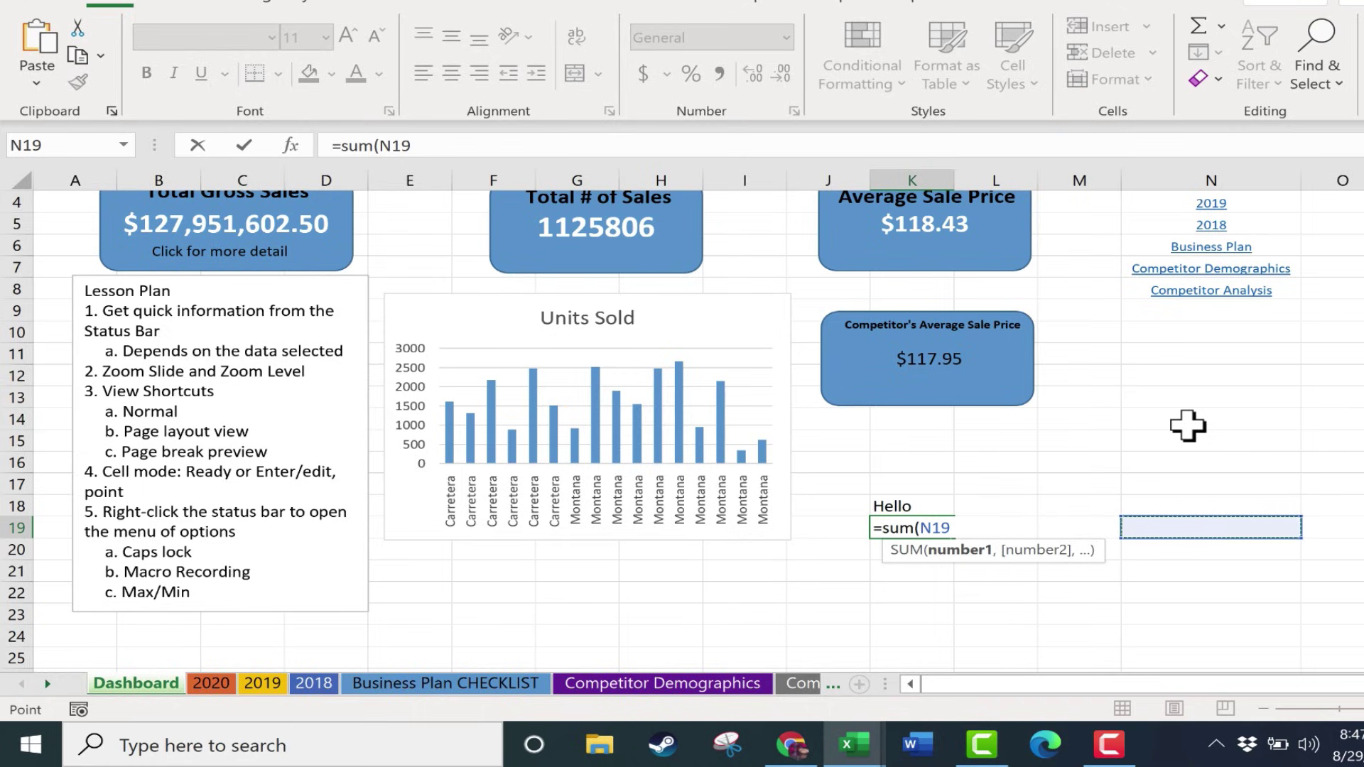
# Commit the SUM formula in K19 so it shows 0, then browse the status bar customization menu twice
pyautogui.press('Return')
pyautogui.rightClick(672, 710)
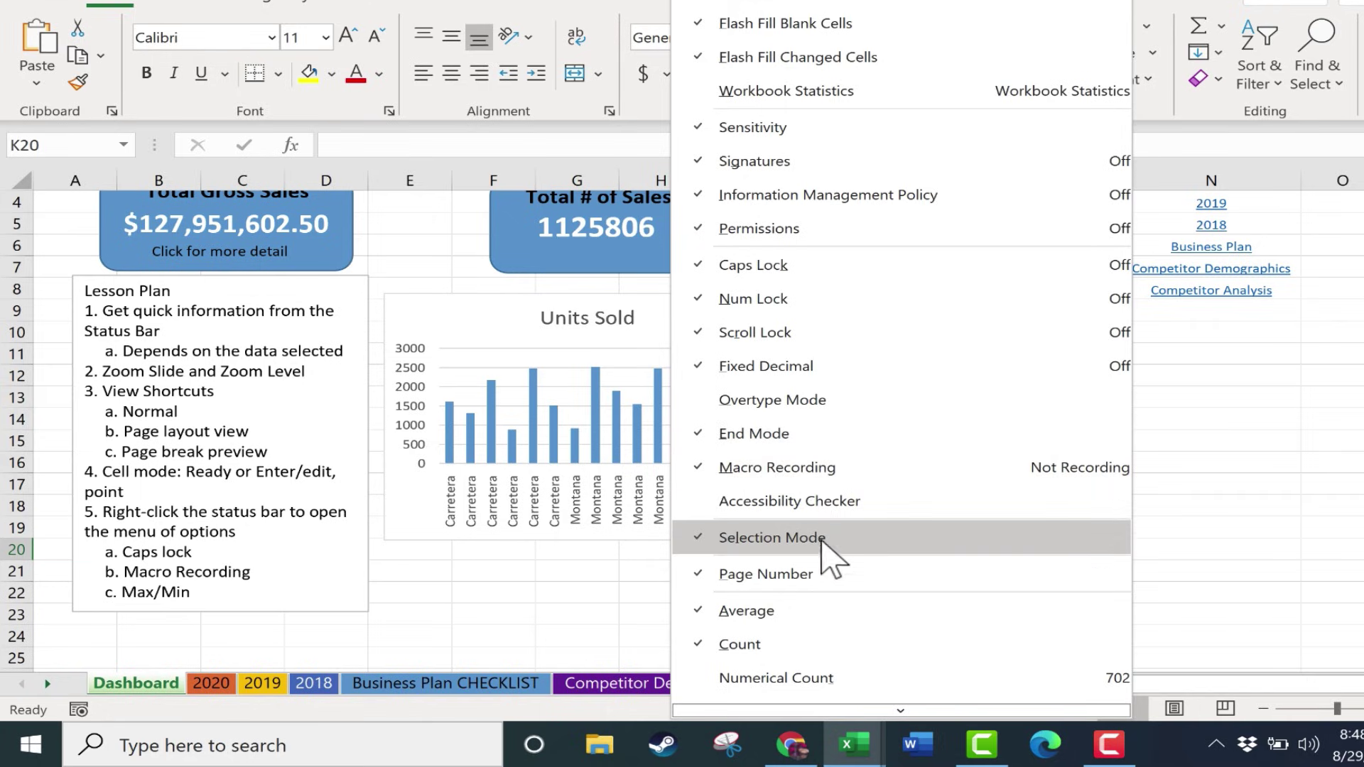
pyautogui.scroll(-3, 829, 577)
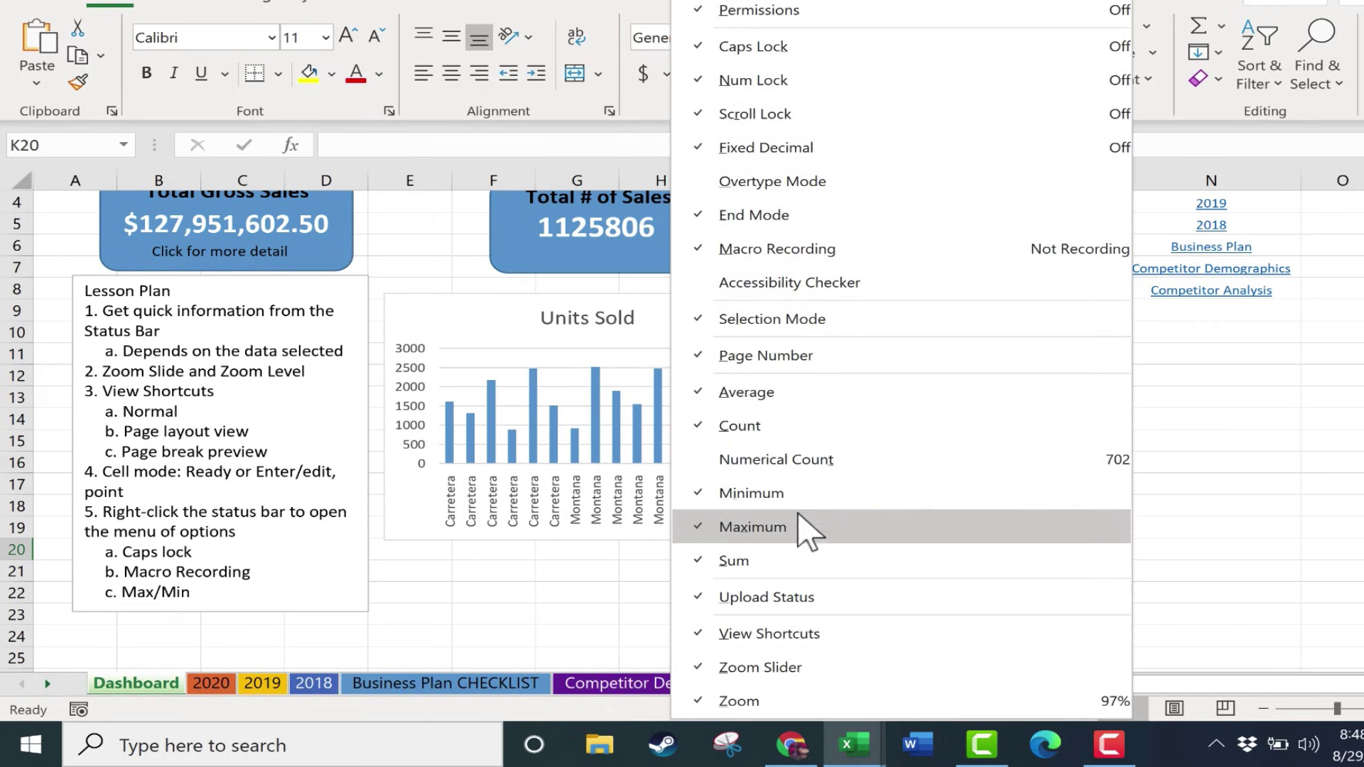
pyautogui.click(448, 711)
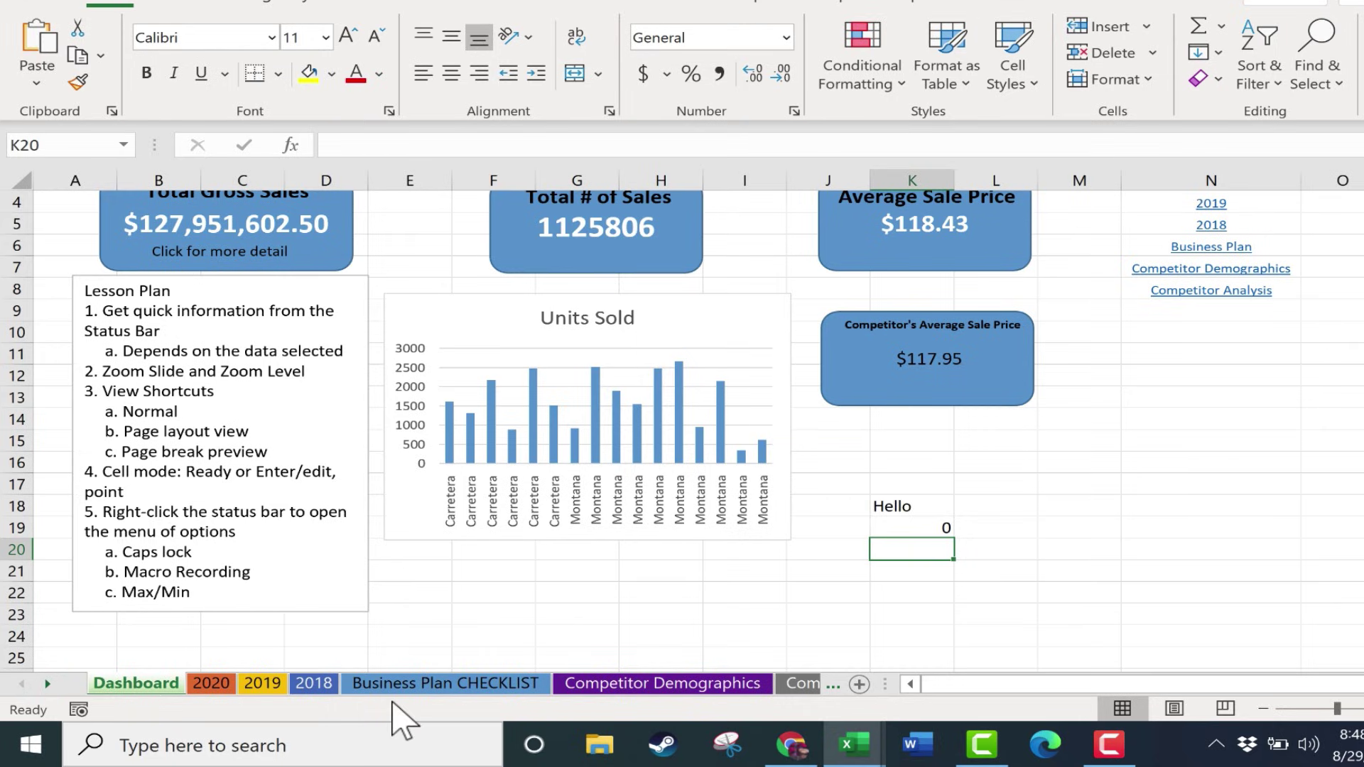
pyautogui.rightClick(393, 703)
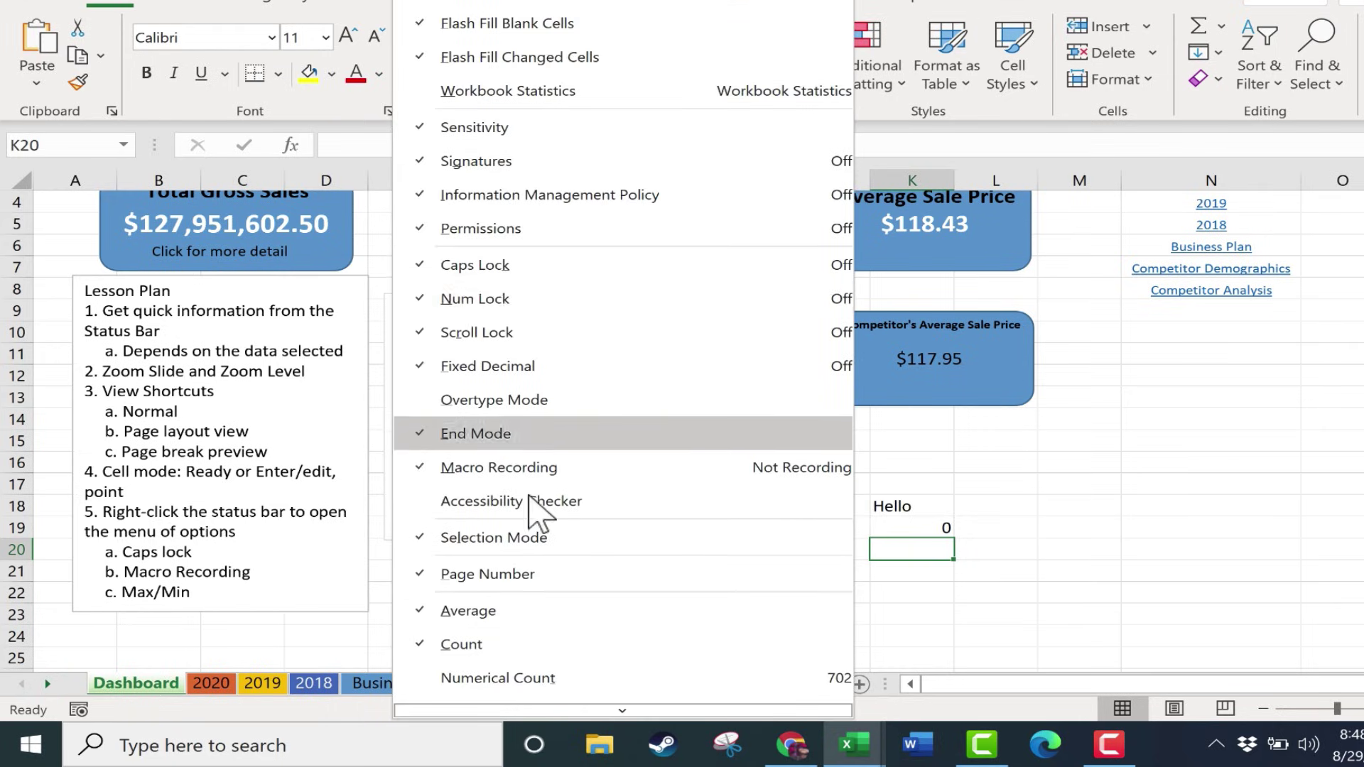
pyautogui.click(377, 710)
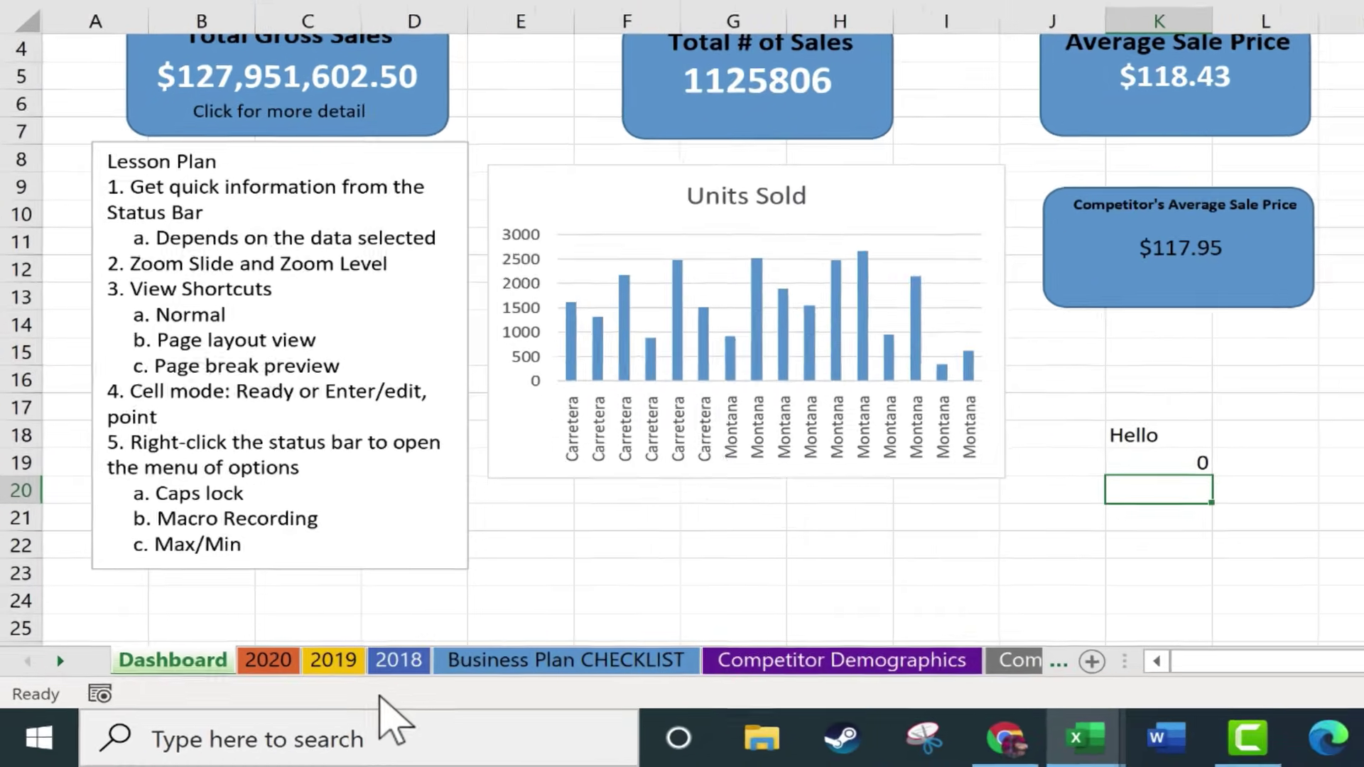
# Turn Caps Lock on, then switch it back off
pyautogui.press('capslock')
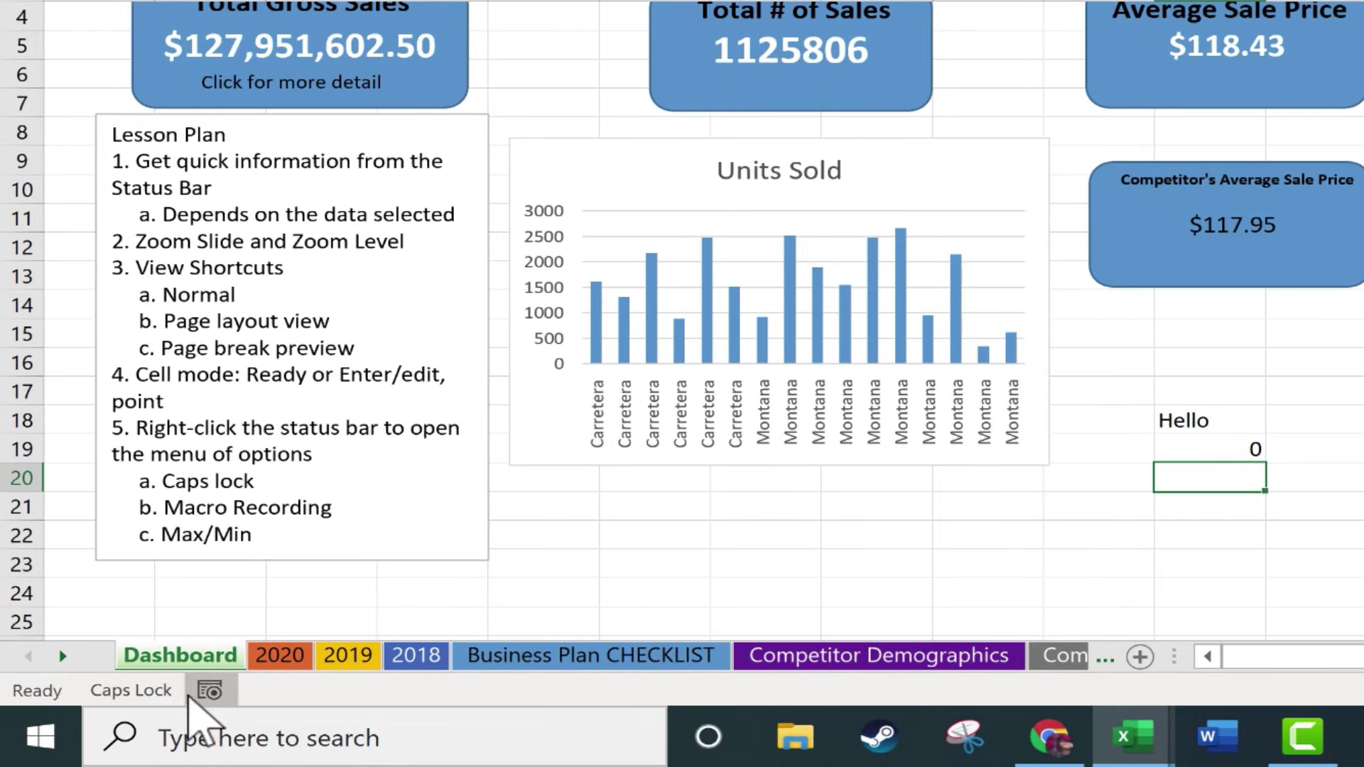
pyautogui.moveTo(144, 693)
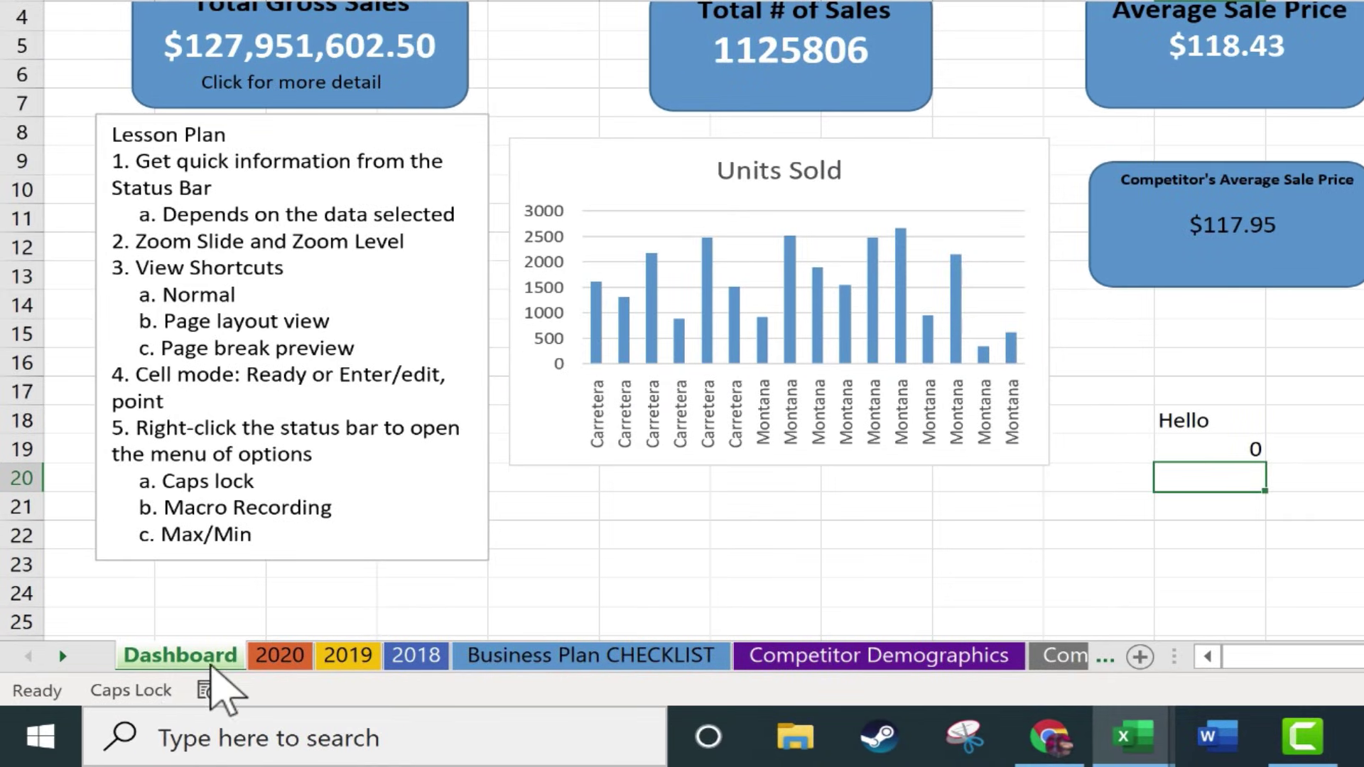
pyautogui.press('capslock')
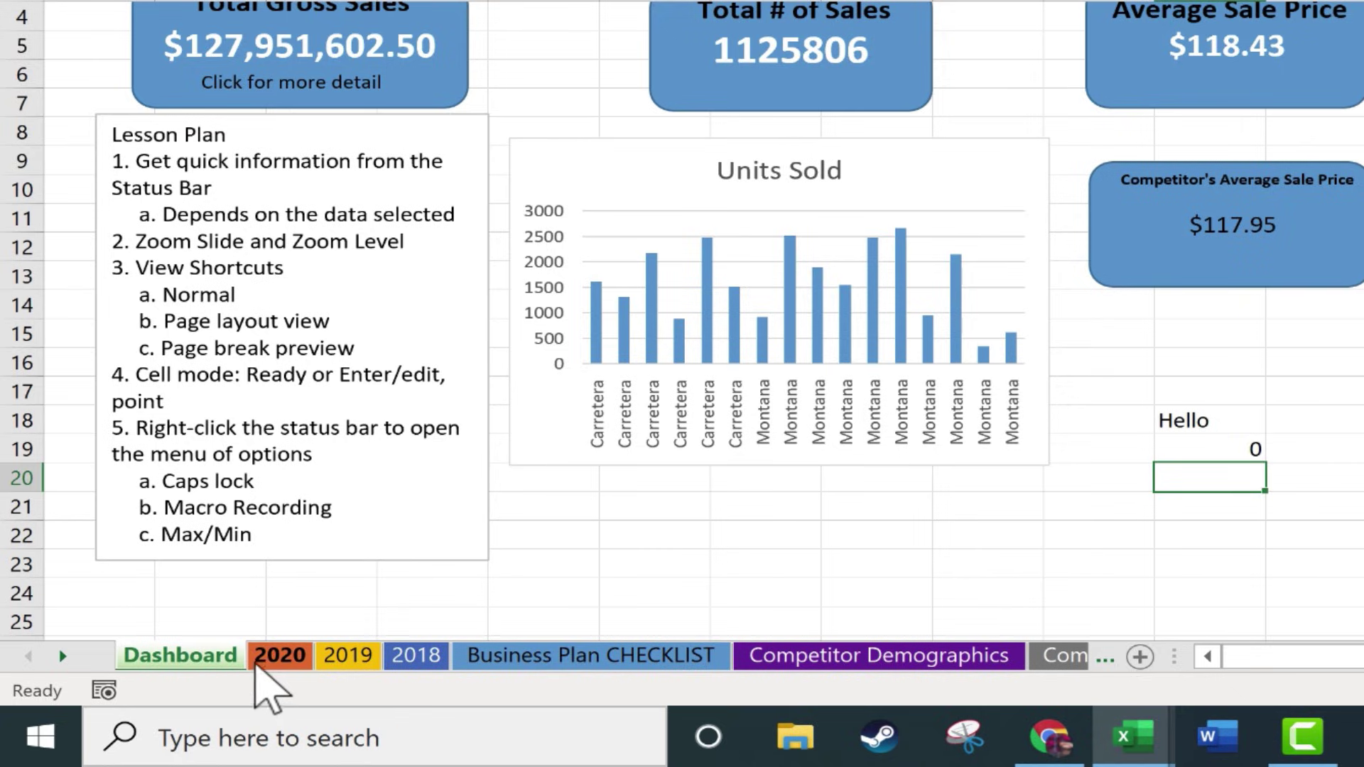
pyautogui.rightClick(228, 693)
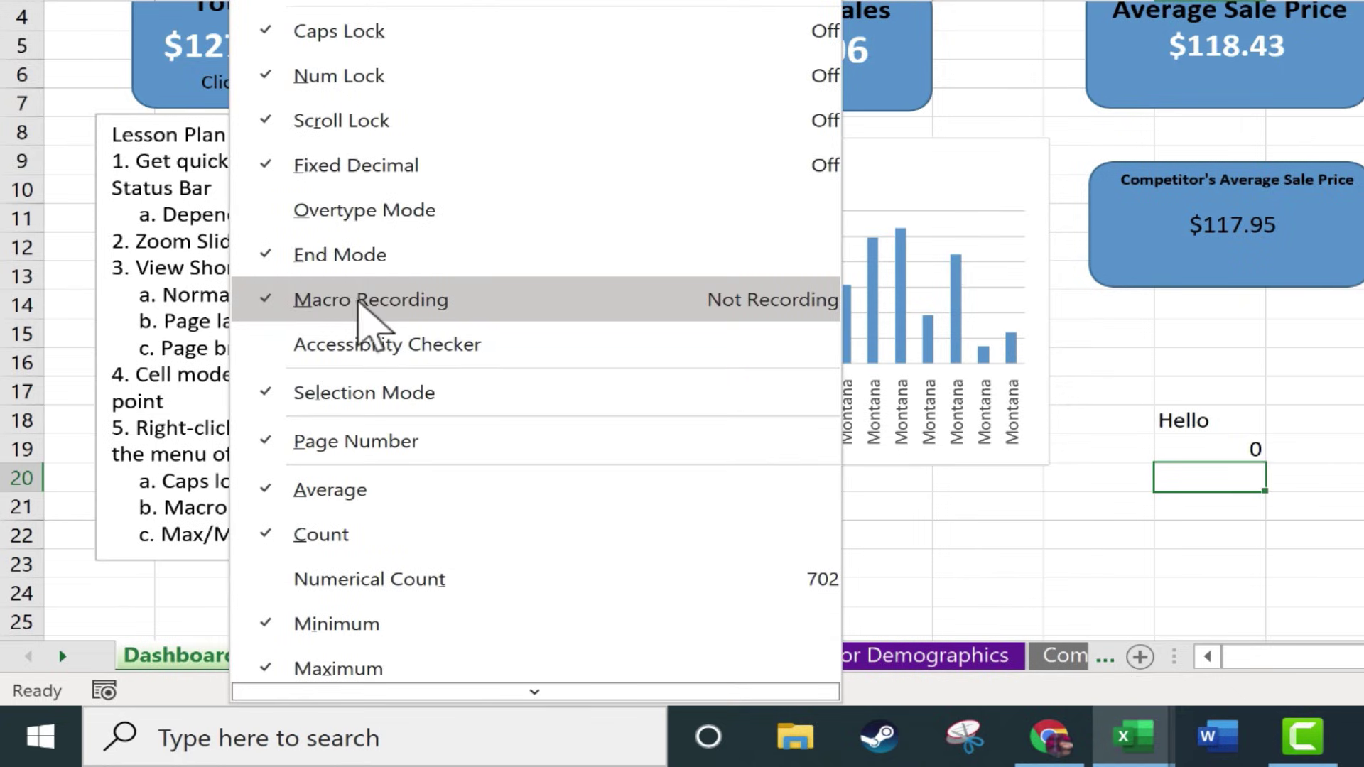
pyautogui.click(122, 702)
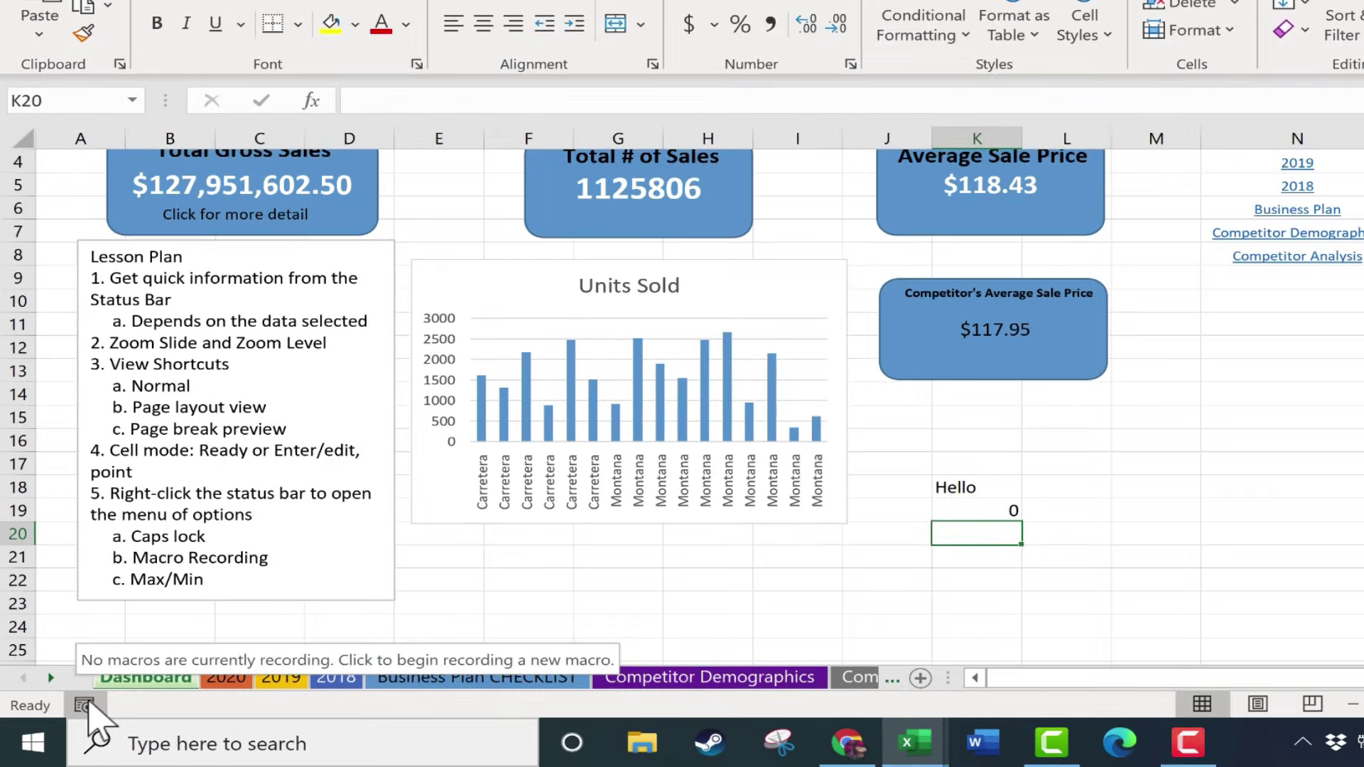
pyautogui.click(100, 693)
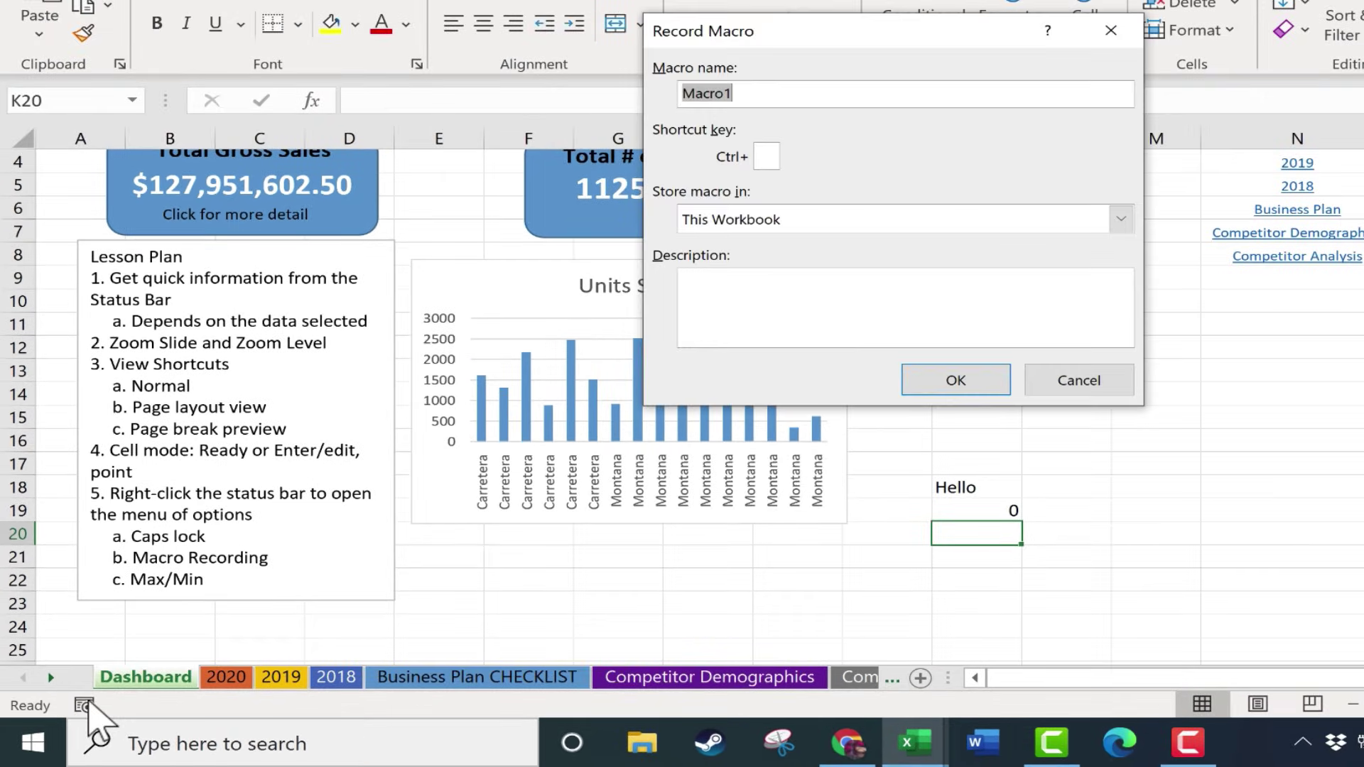
pyautogui.click(1106, 388)
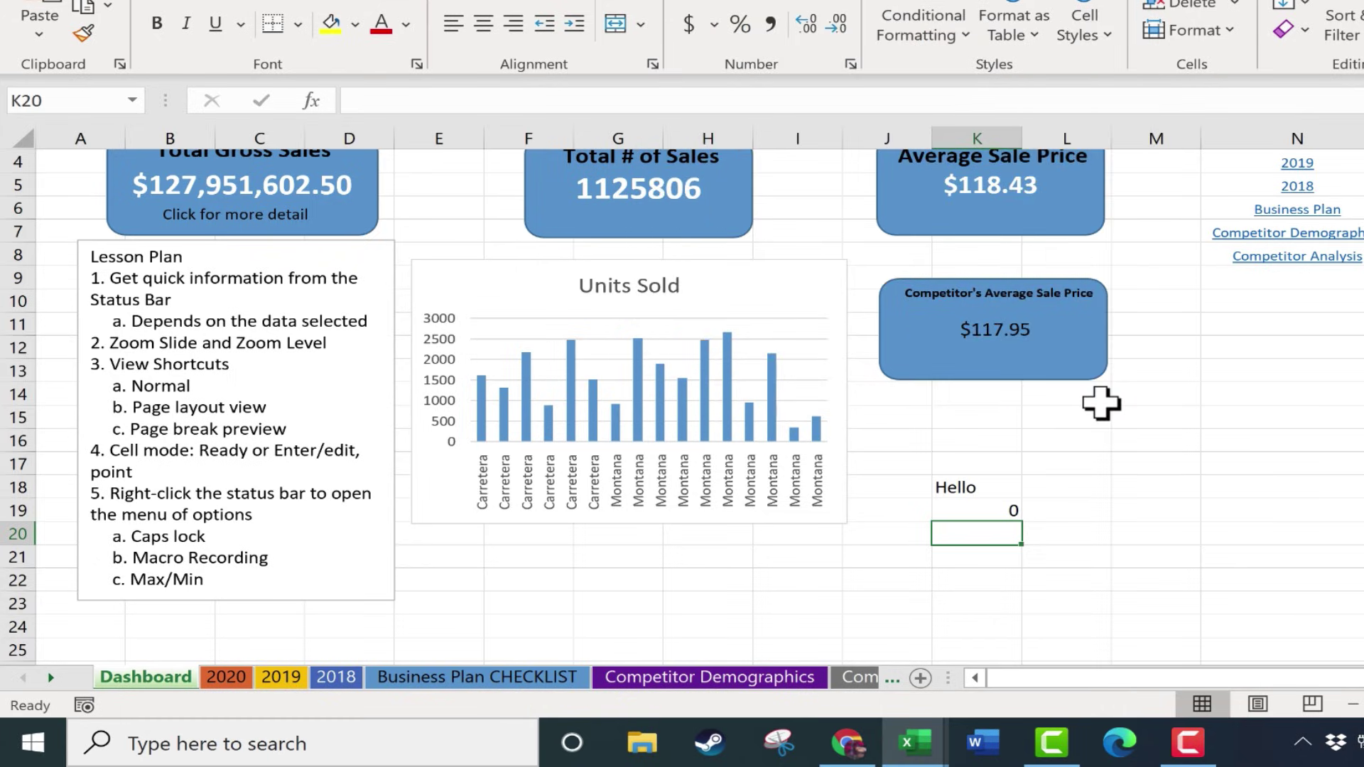
pyautogui.scroll(1, 1304, 417)
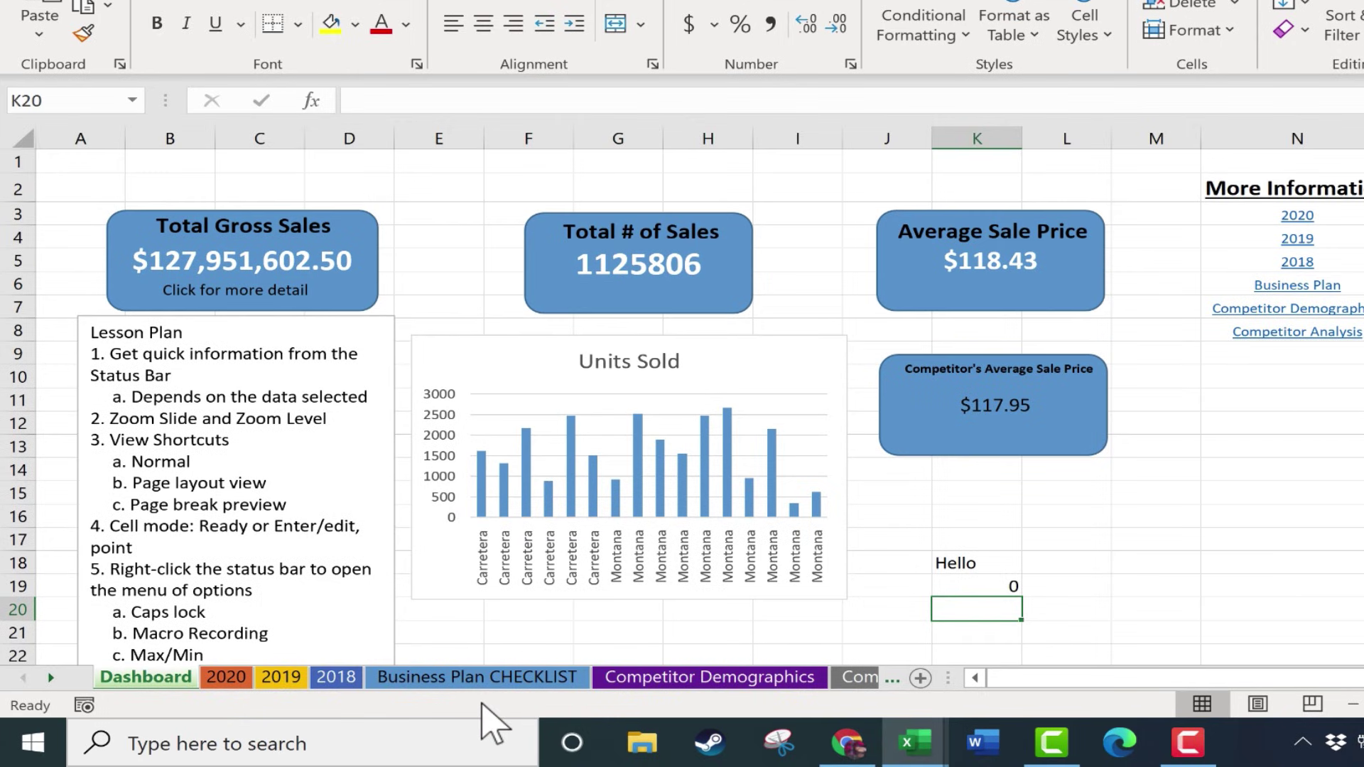
pyautogui.rightClick(481, 703)
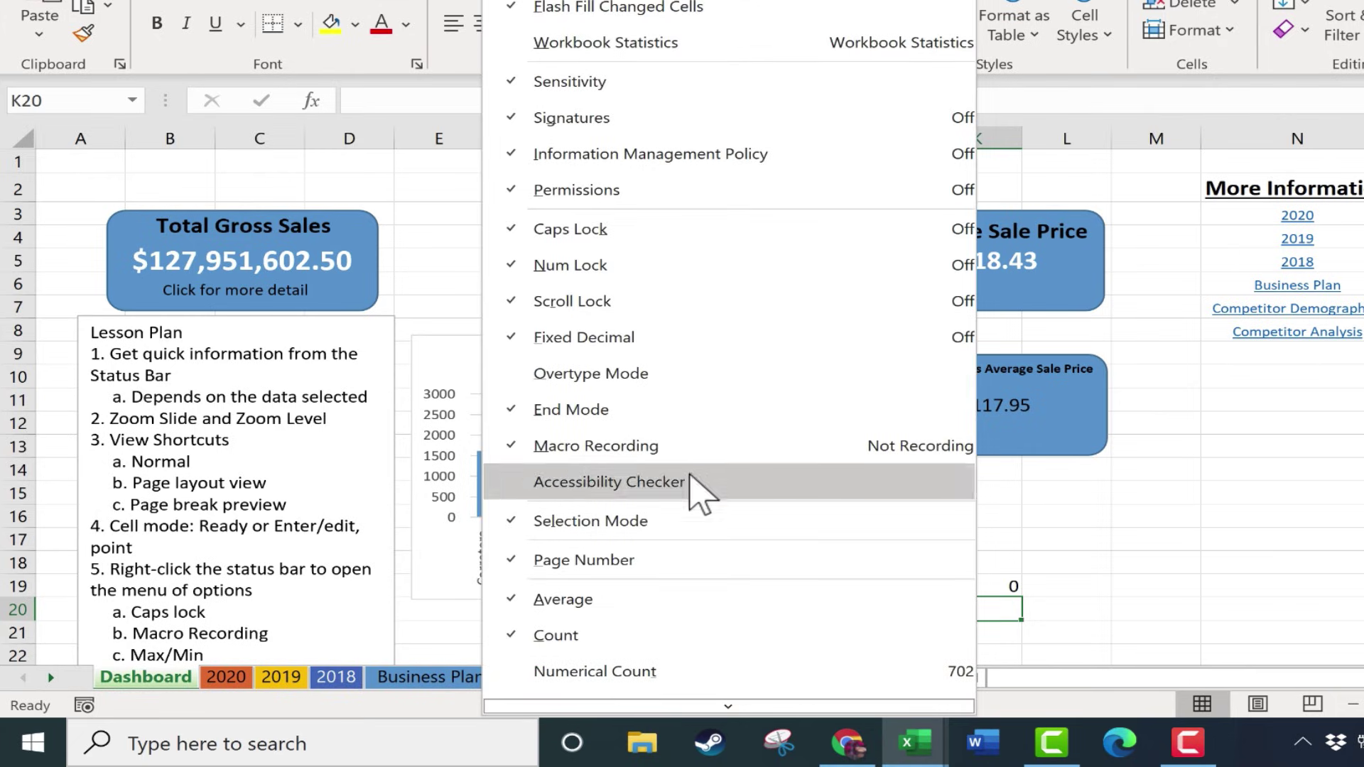
pyautogui.click(463, 711)
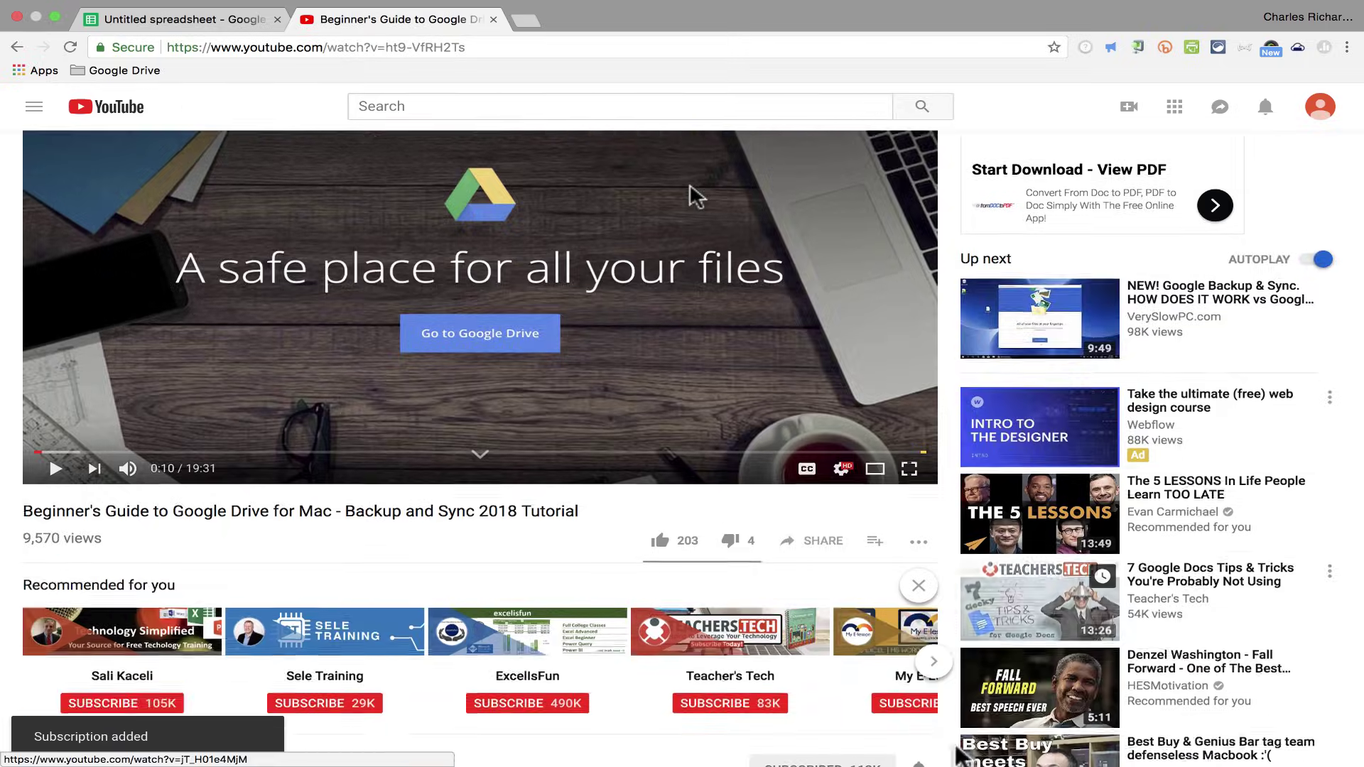
# Scroll down the Technology for Teachers and Students membership page showing the $1, $5 and $25 tiers
pyautogui.scroll(-3, 952, 750)
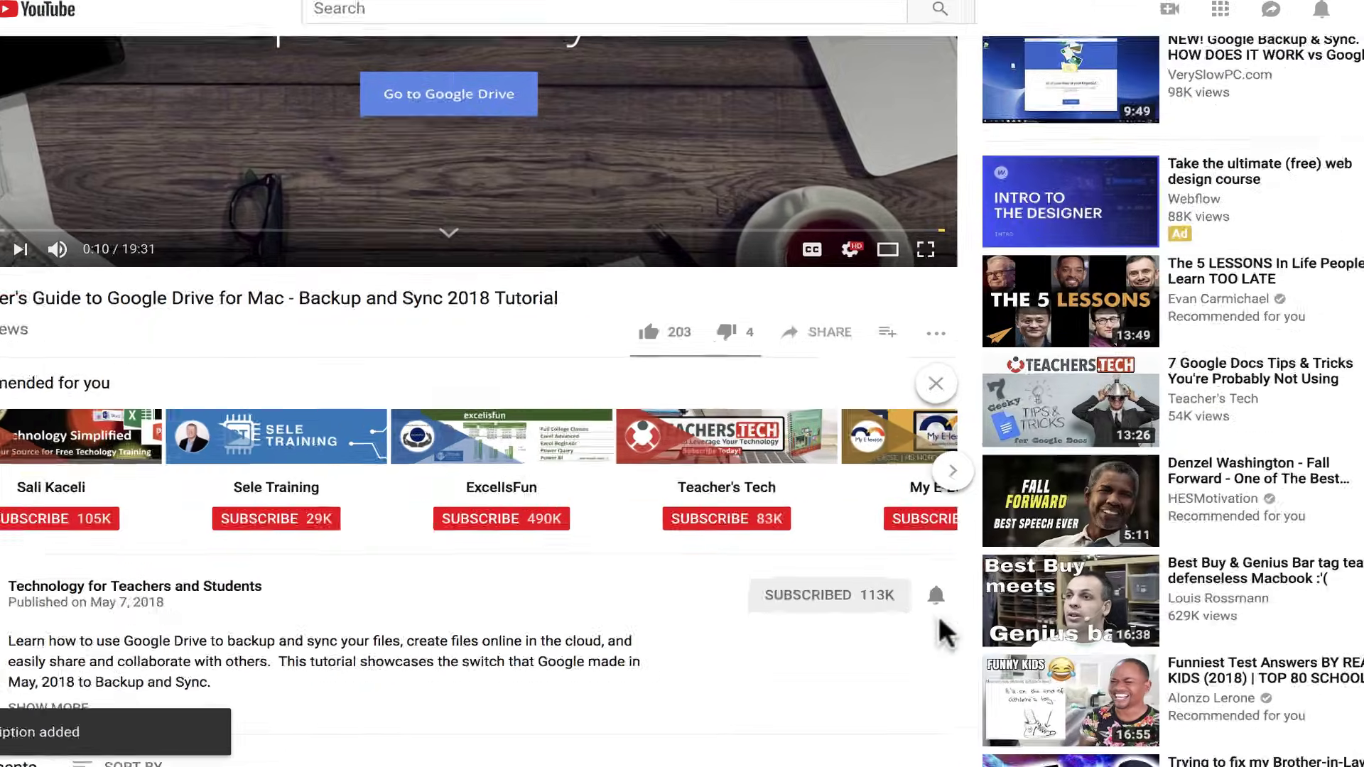